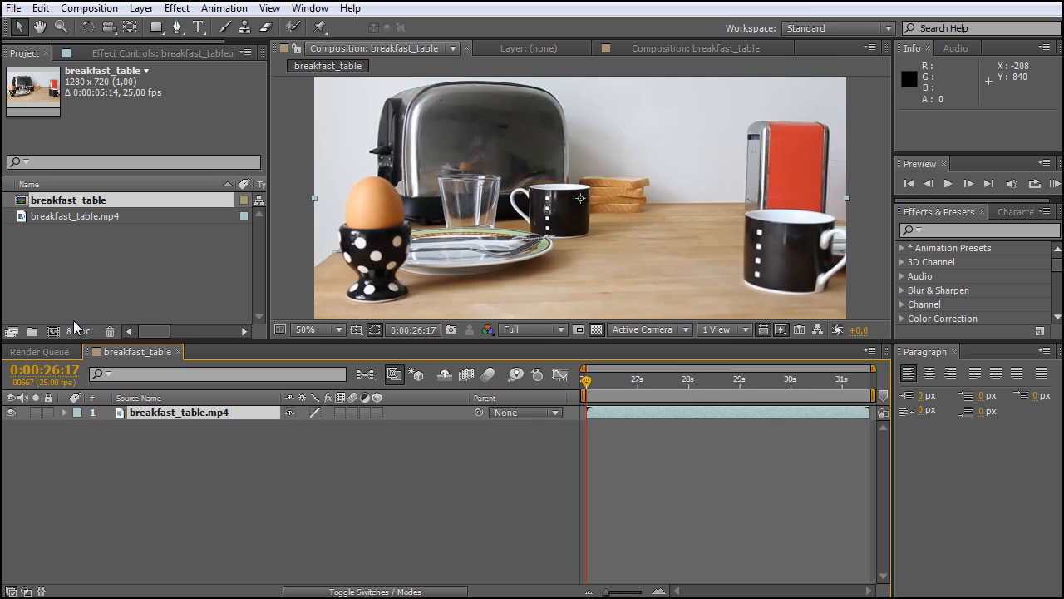
Enlarge the composition viewer by lowering the divider between it and the timeline
drag(472, 343, 470, 390)
drag(587, 433, 571, 462)
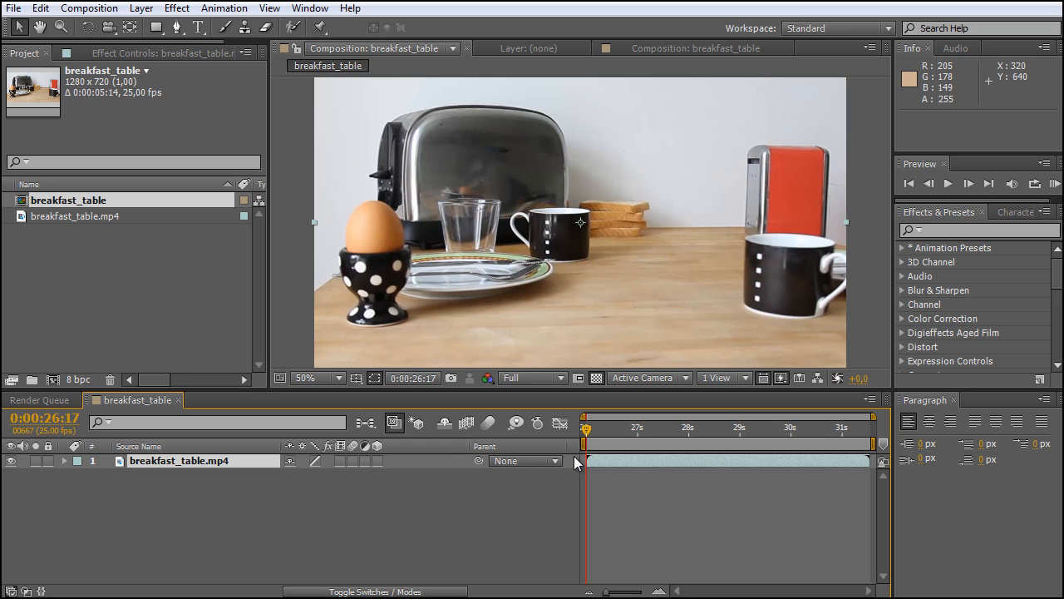
View the After Effects version information, and look over the available animation commands
click(350, 7)
click(370, 26)
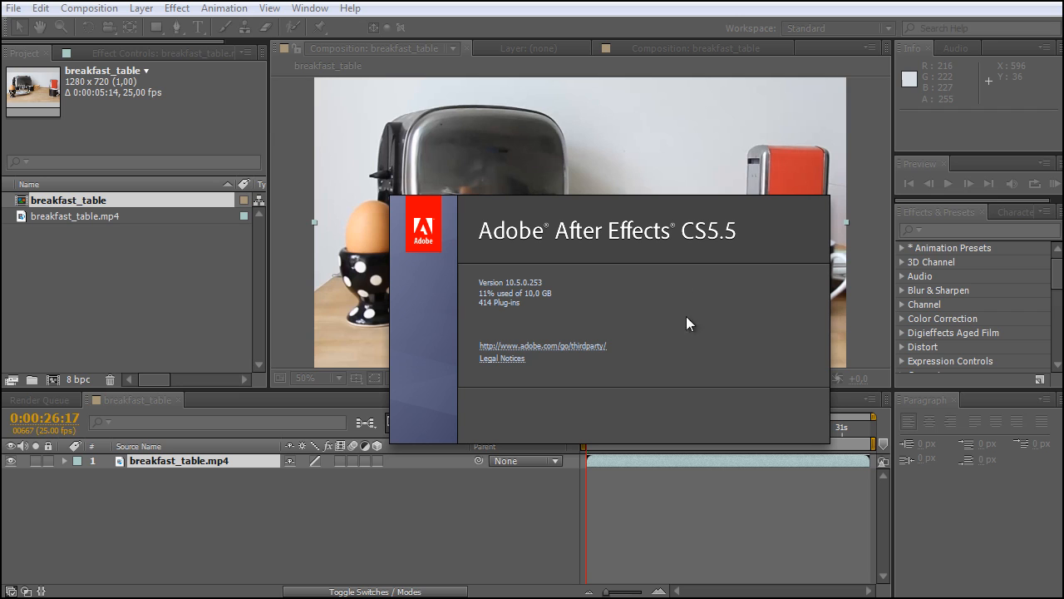
click(760, 238)
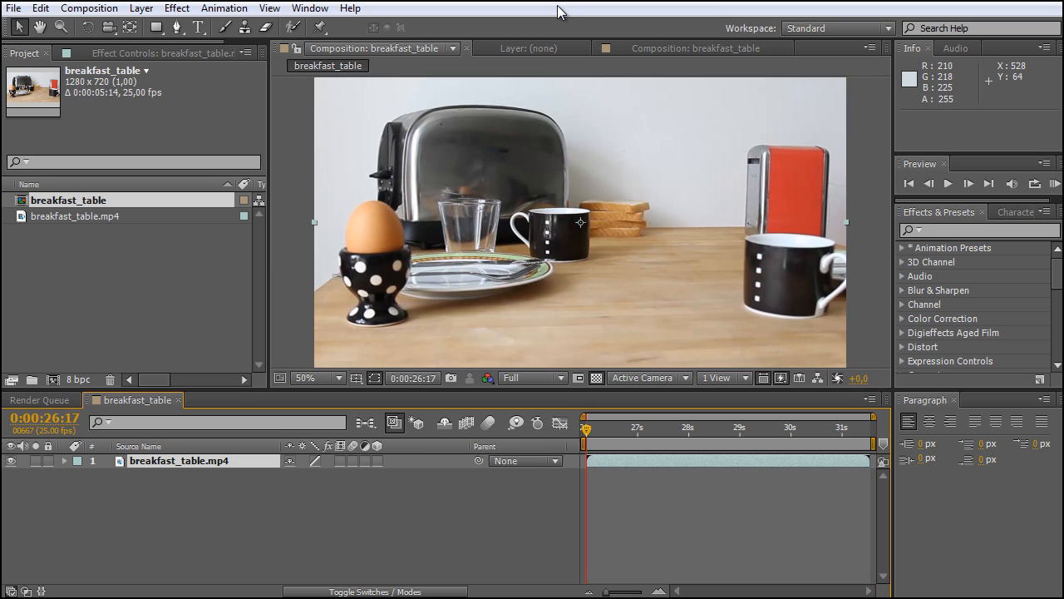
click(221, 10)
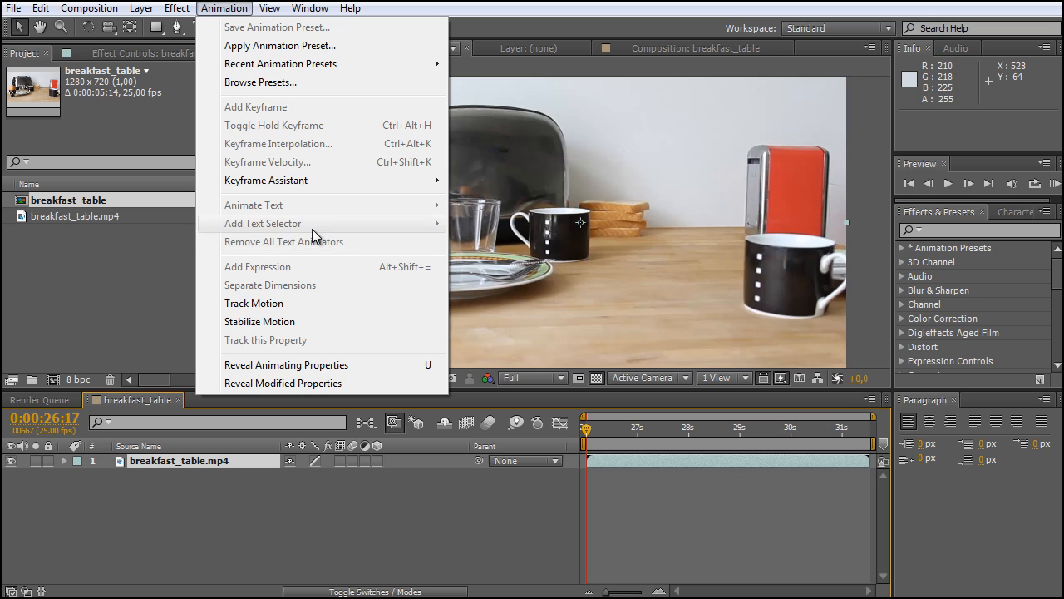
click(229, 12)
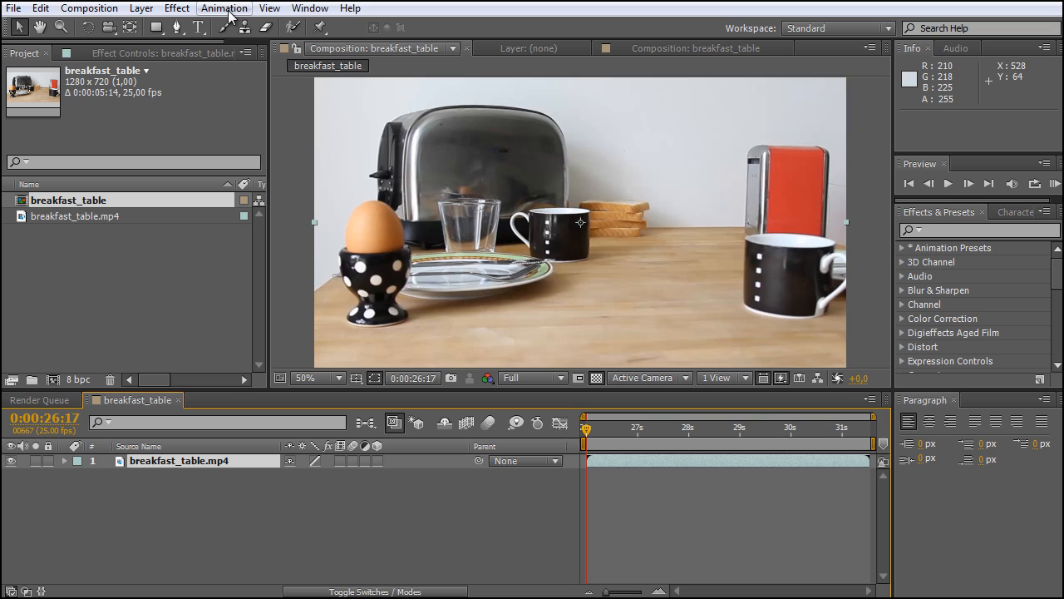
Open the MochaImportPlus script panel and widen it until all its controls fit
click(310, 8)
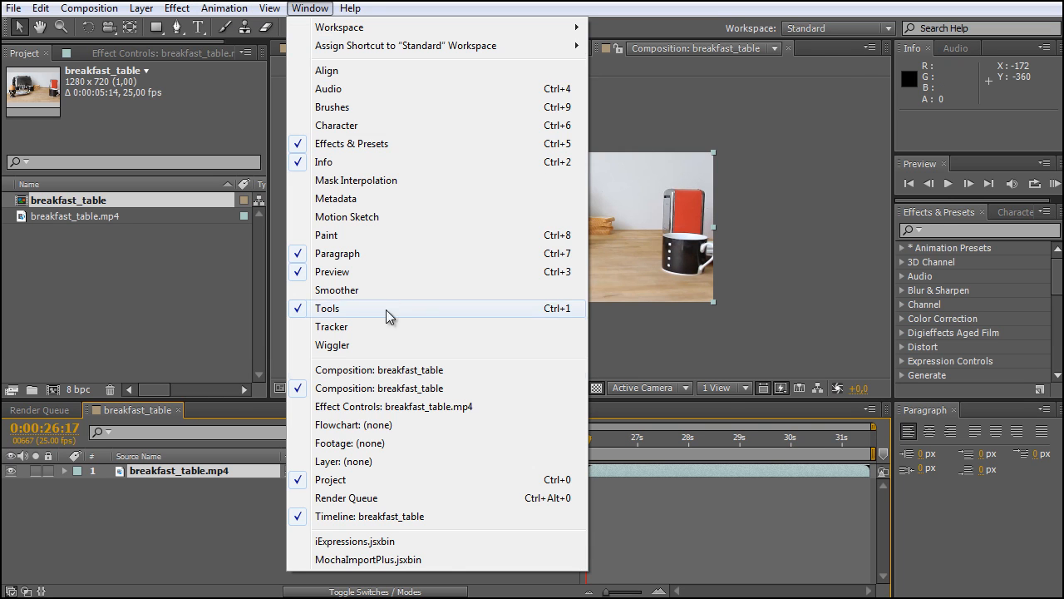
click(386, 559)
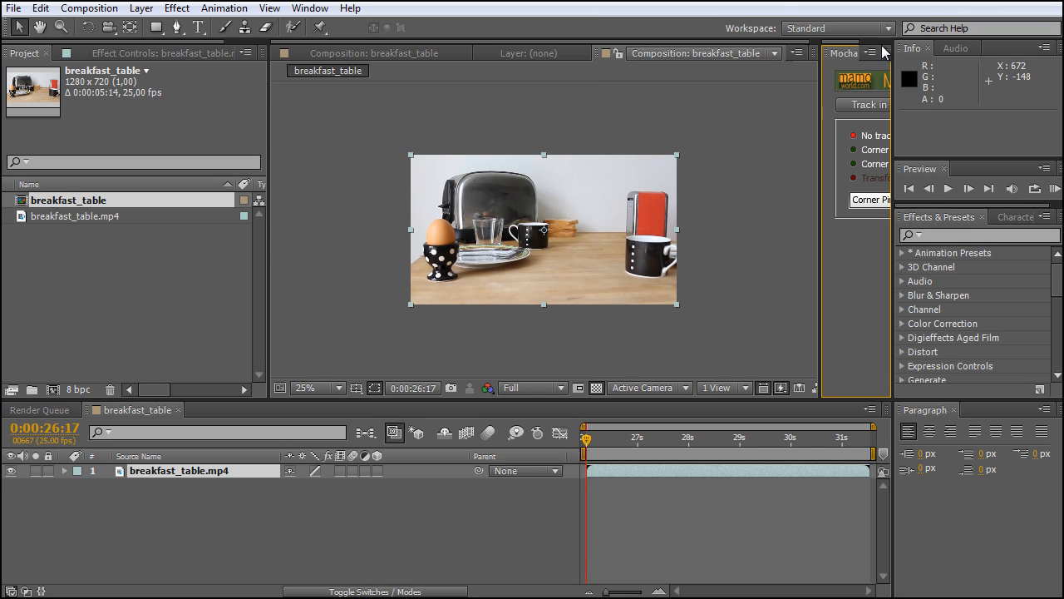
drag(822, 99, 634, 108)
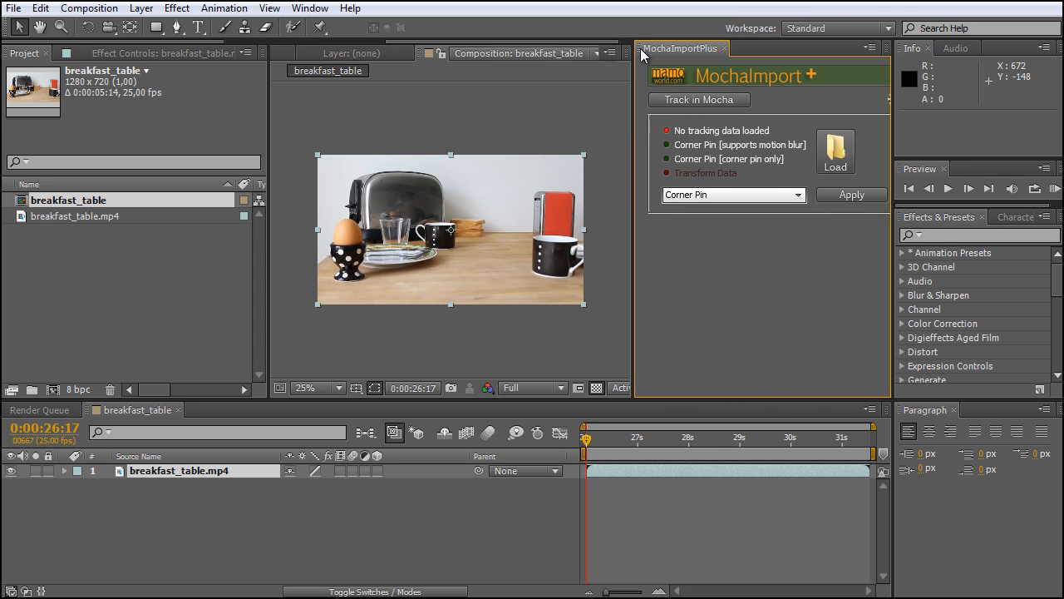
drag(640, 53, 614, 157)
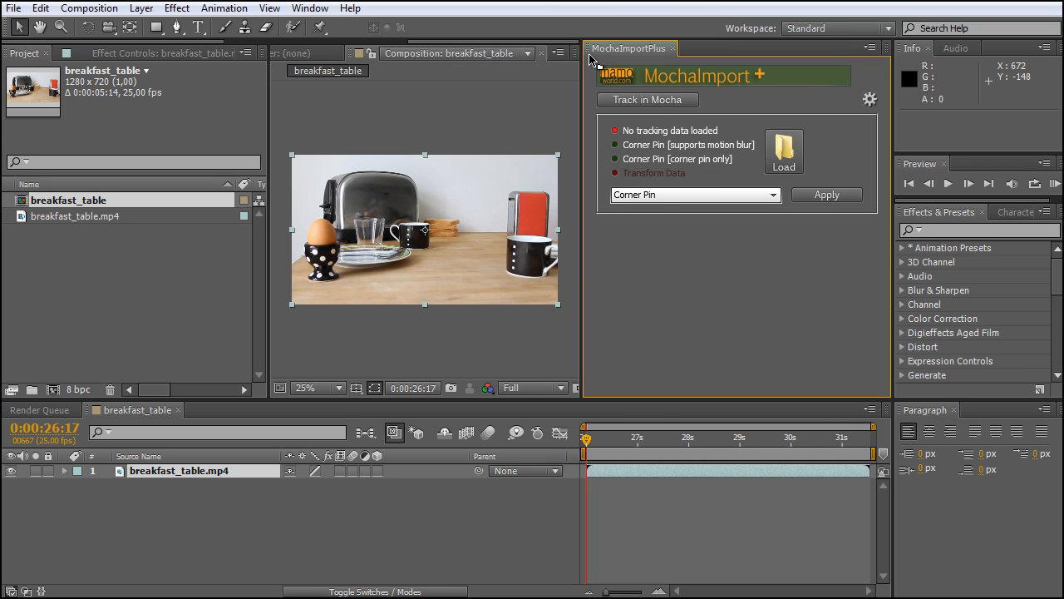
Dock the MochaImportPlus panel into the same group as Effects & Presets and Character
drag(590, 48, 992, 200)
click(940, 214)
click(1005, 210)
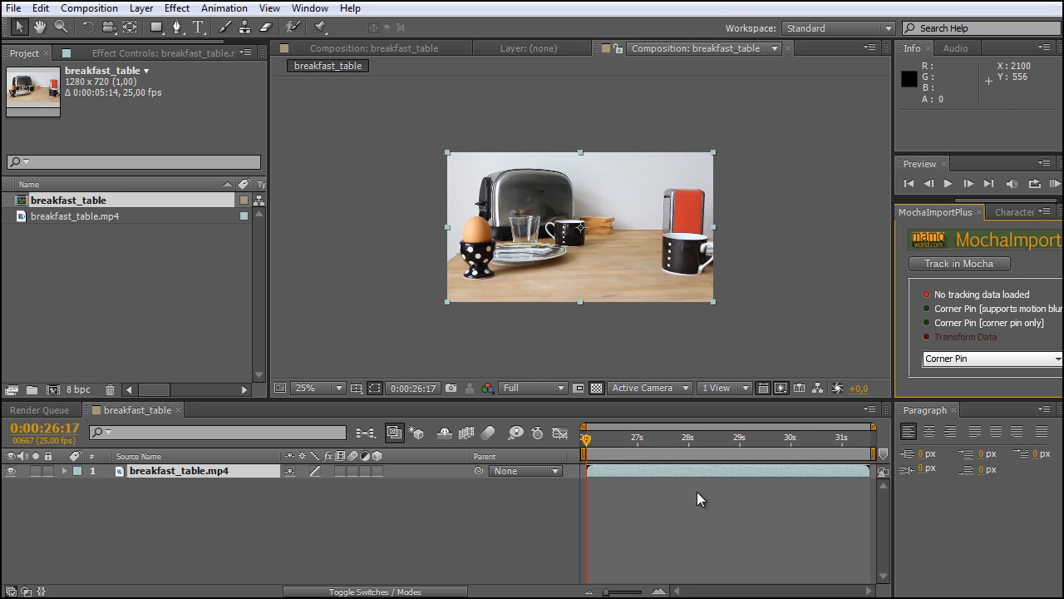
click(819, 32)
click(819, 32)
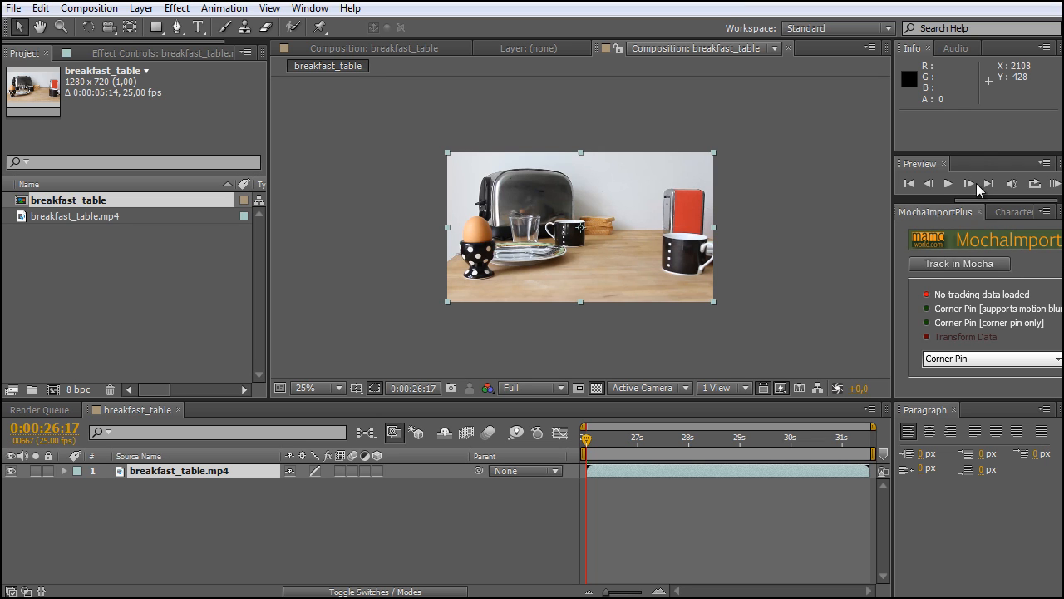
click(888, 30)
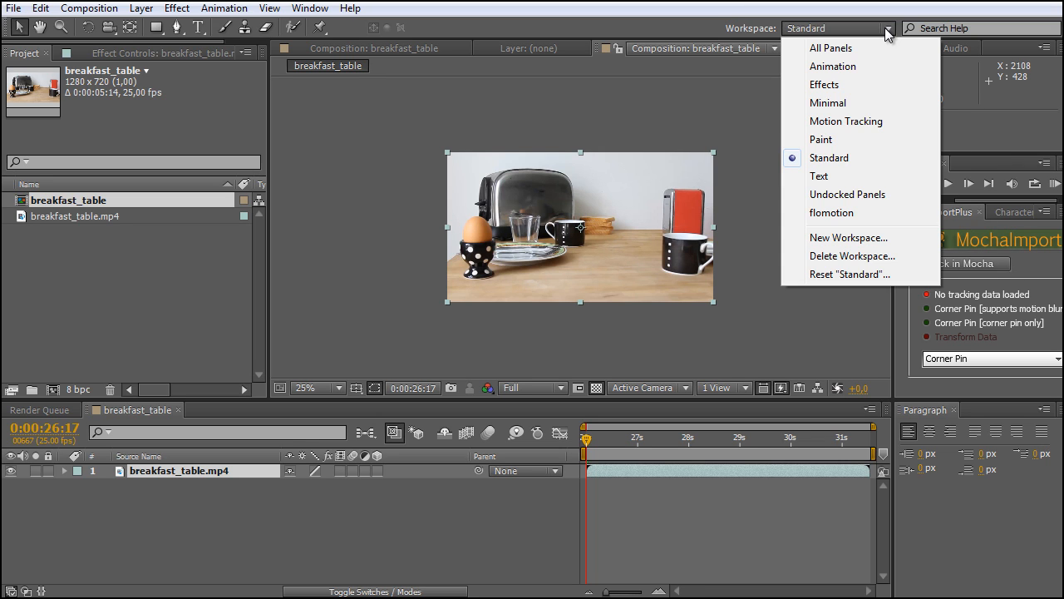
click(869, 239)
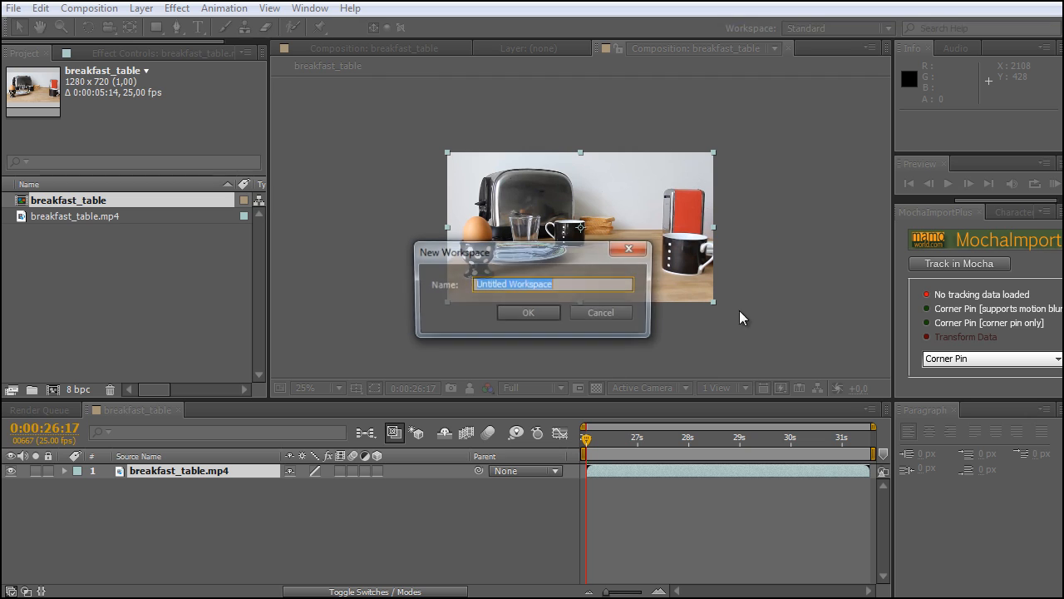
click(606, 315)
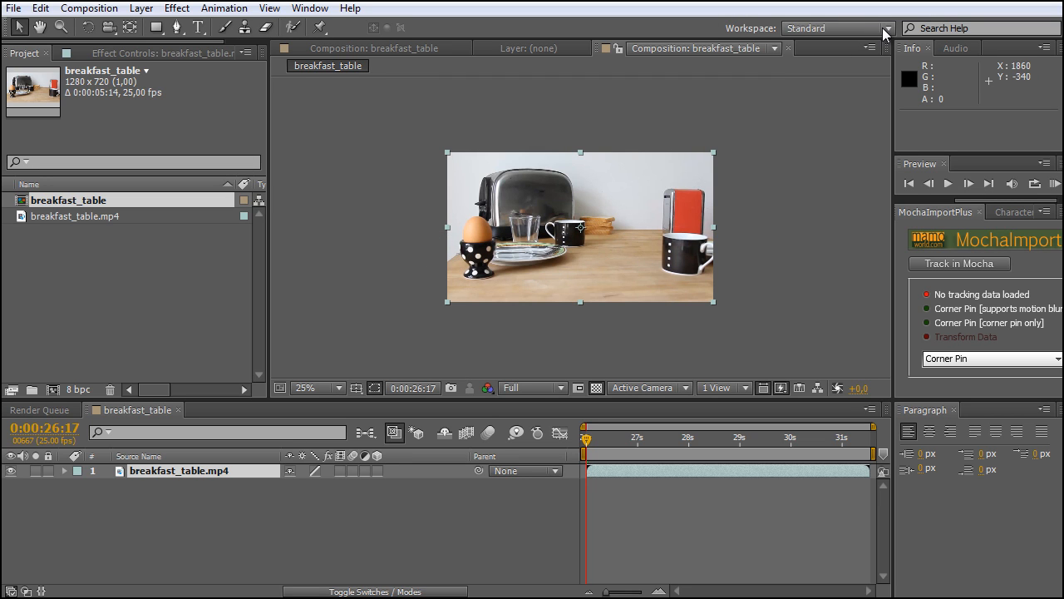
Switch to the flomotion workspace and bring its docked iExpressions panel to the front
click(888, 30)
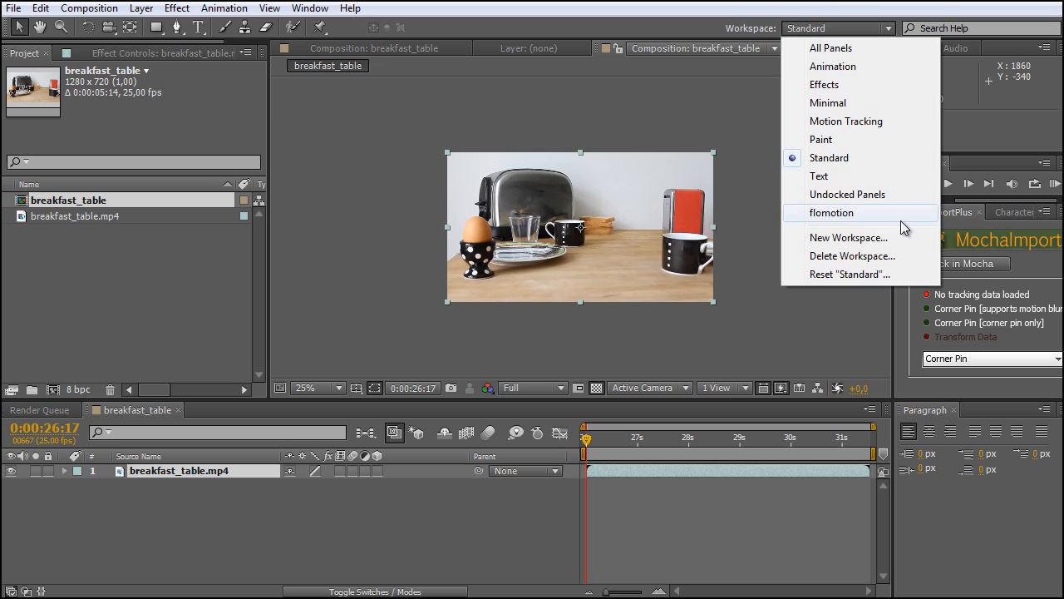
click(856, 215)
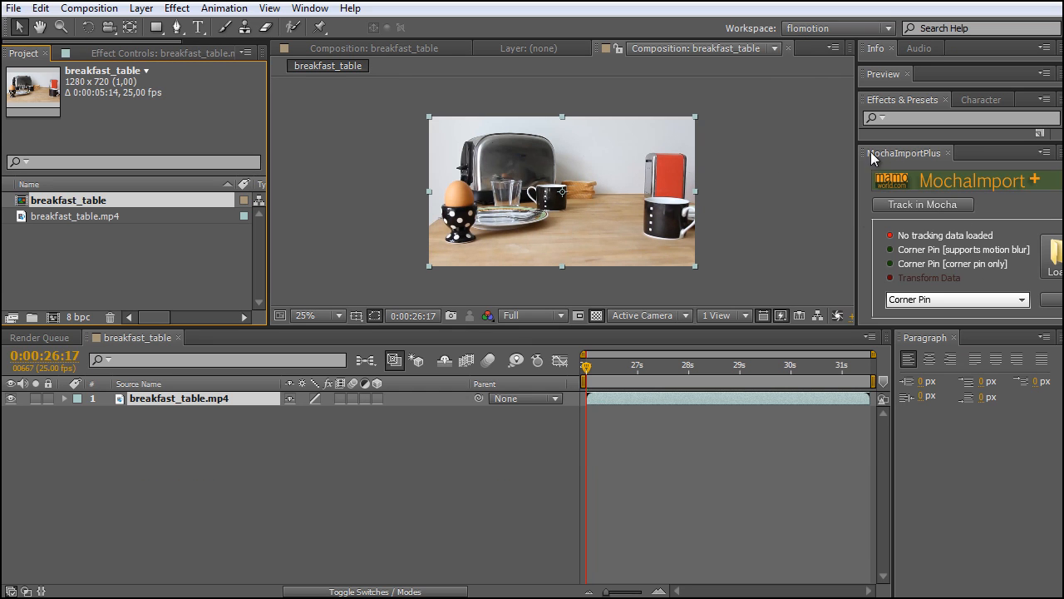
drag(167, 41, 238, 46)
click(203, 52)
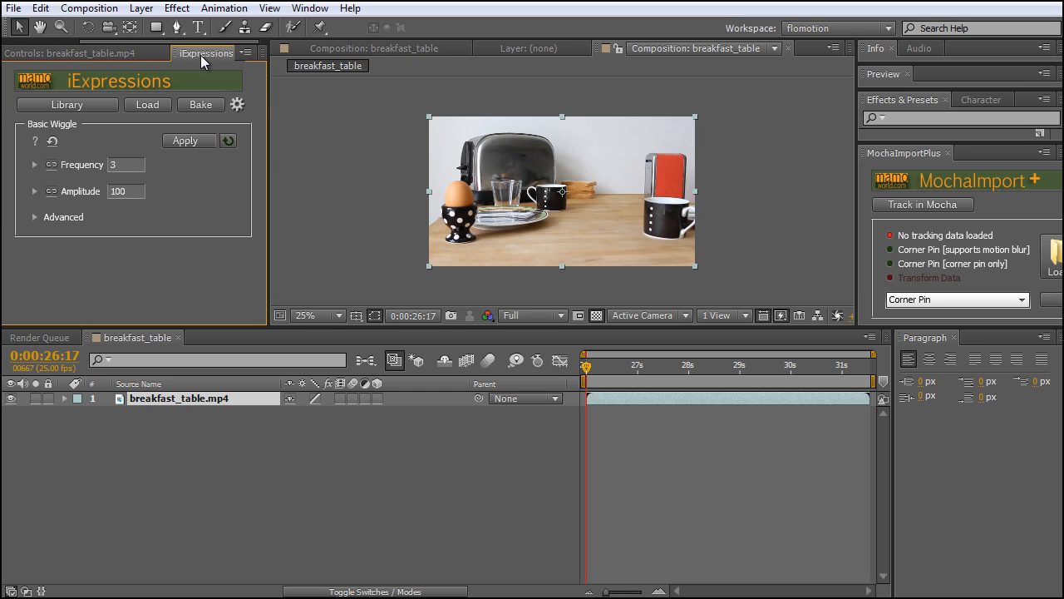
drag(168, 46, 84, 41)
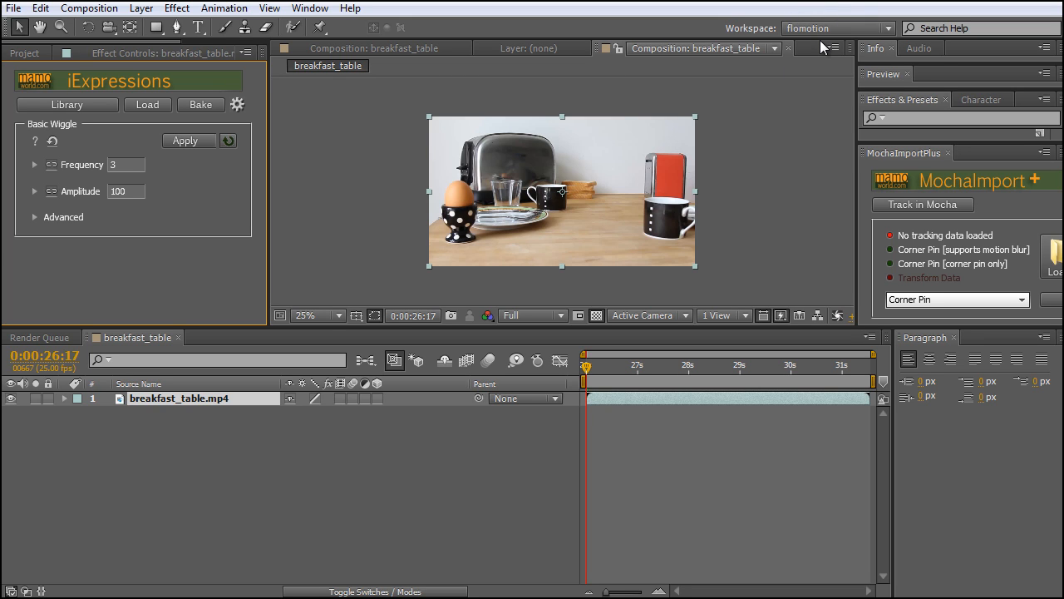
Keep the flomotion workspace selected, enlarge the composition viewer downwards and widen the MochaImportPlus panel until its Load and Apply controls fit
click(887, 30)
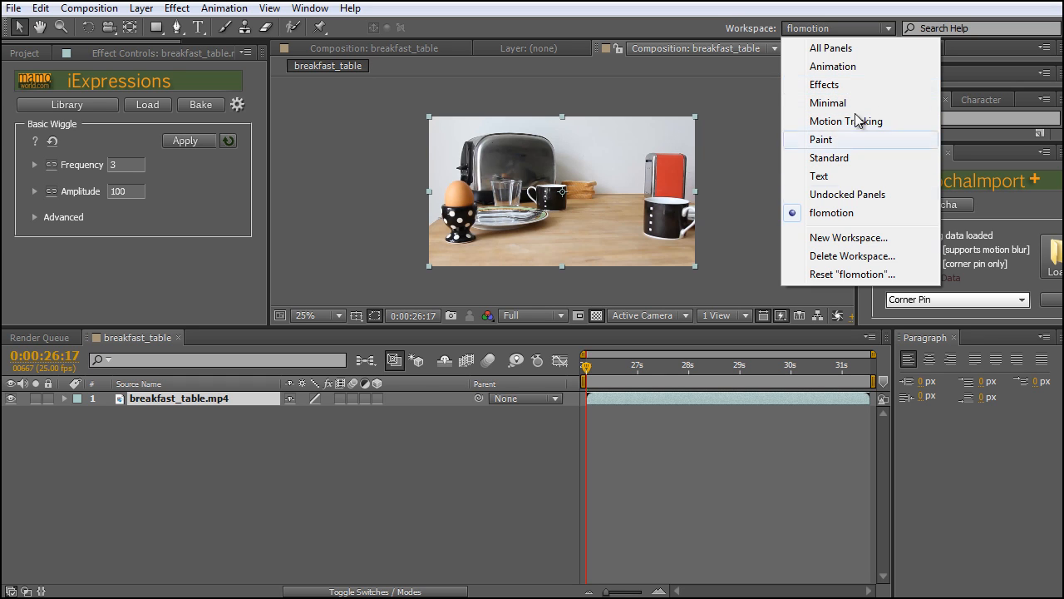
click(846, 214)
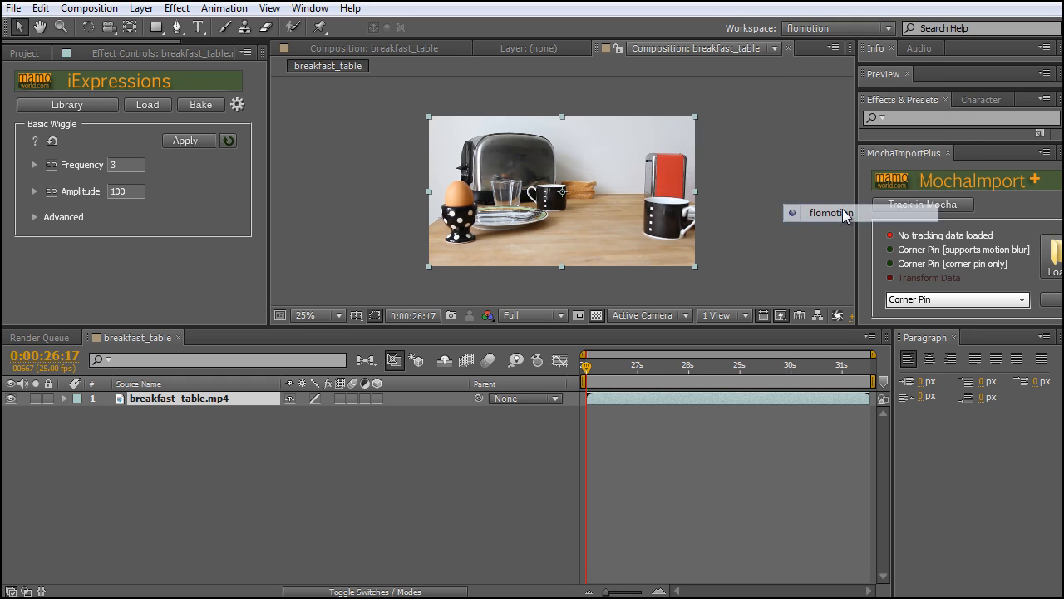
drag(559, 329, 559, 396)
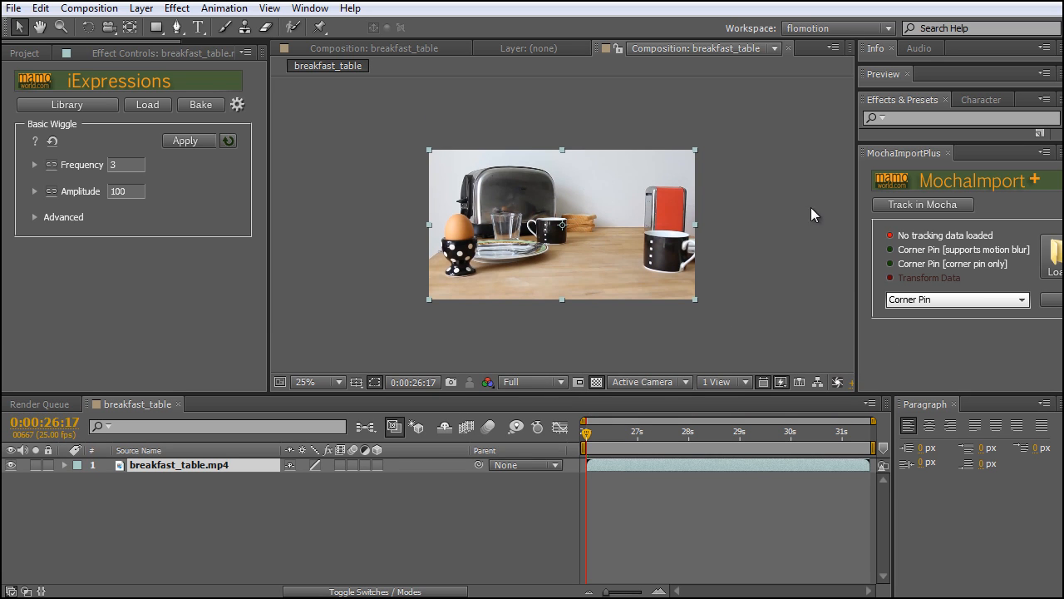
drag(857, 225, 791, 225)
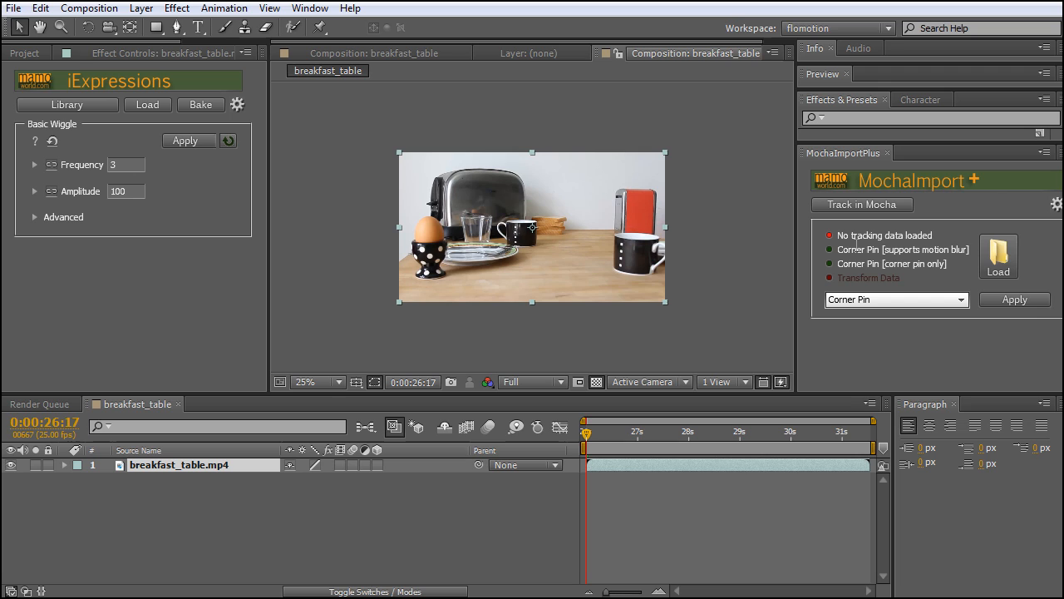
Set the MochaImportPlus import mode to Stabilized Precomp and check which tracking data types it requires
click(960, 304)
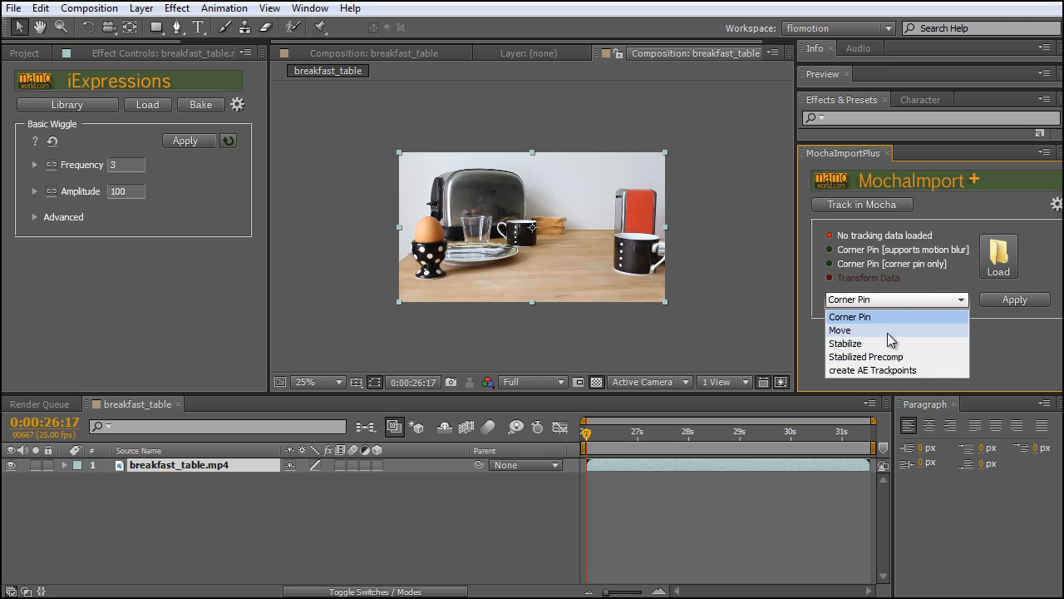
click(894, 360)
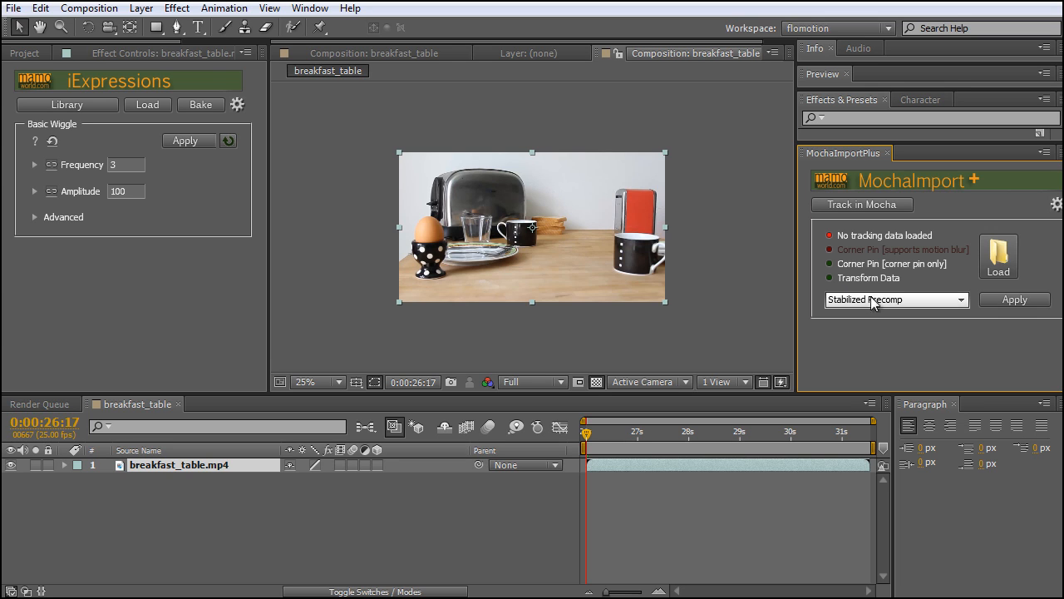
drag(839, 264, 901, 279)
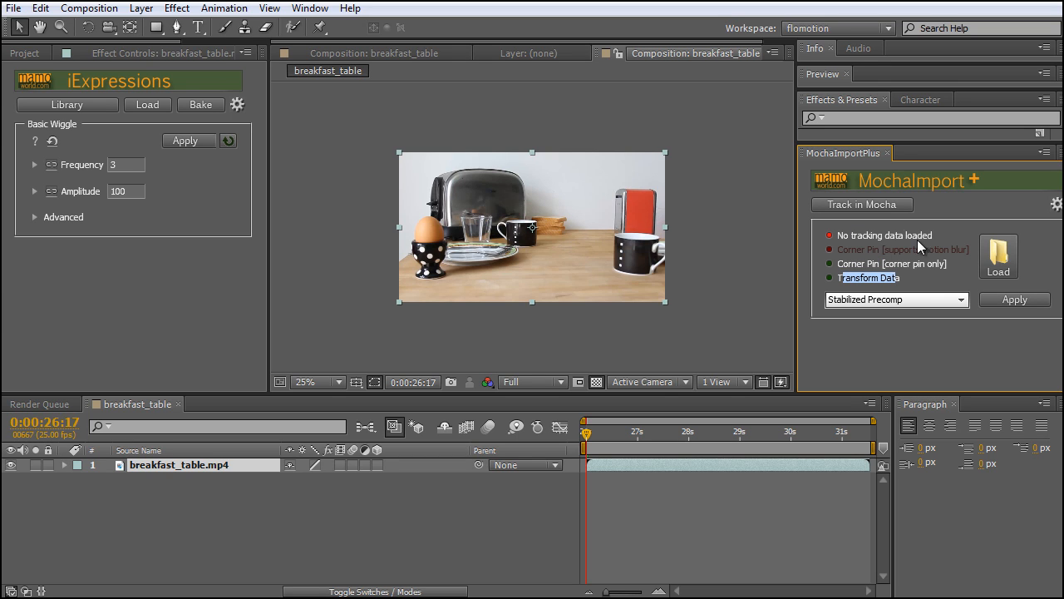
click(887, 247)
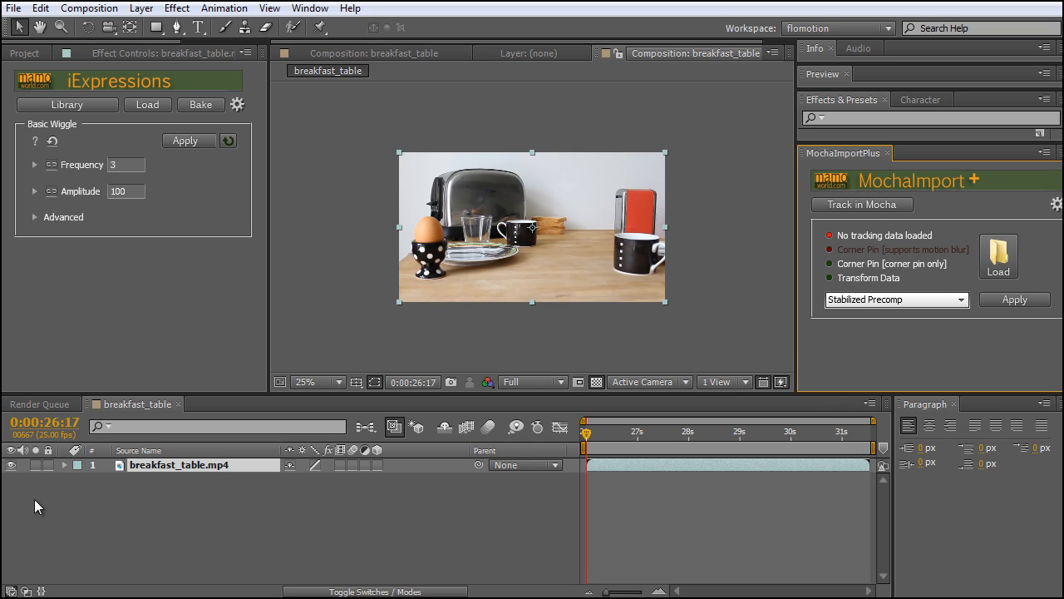
Select the breakfast_table.mp4 layer and send it to mocha for tracking with MochaImportPlus
click(169, 489)
click(178, 463)
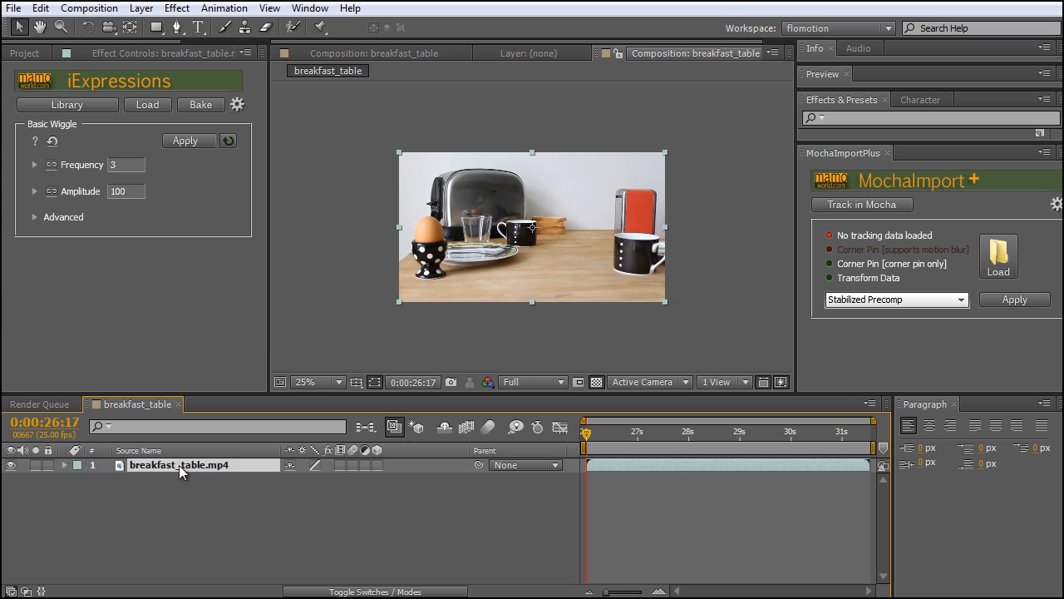
click(867, 205)
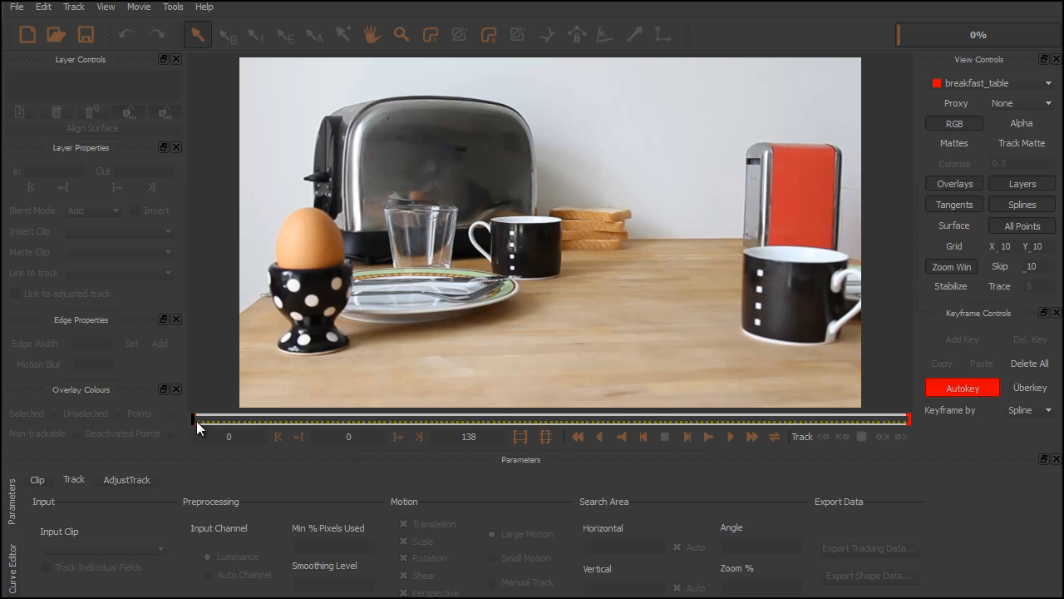
Draw a closed X-spline layer around the back wall and rear table area between the toaster and the red appliance on frame 0
mouse_move(197, 421)
mouse_down()
mouse_move(373, 420)
mouse_move(798, 451)
mouse_move(910, 444)
mouse_move(190, 423)
mouse_up()
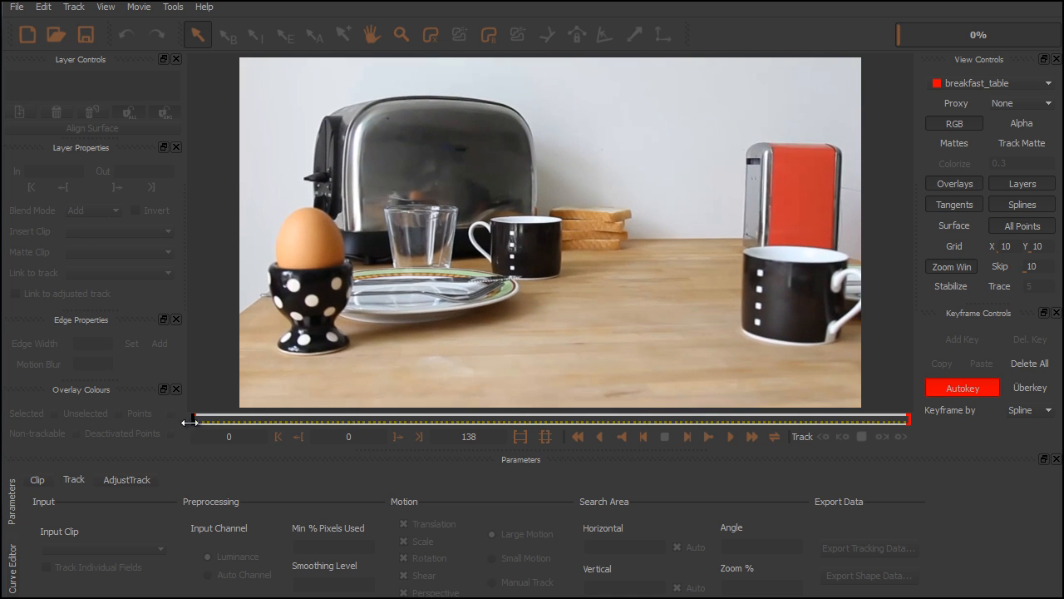
click(427, 43)
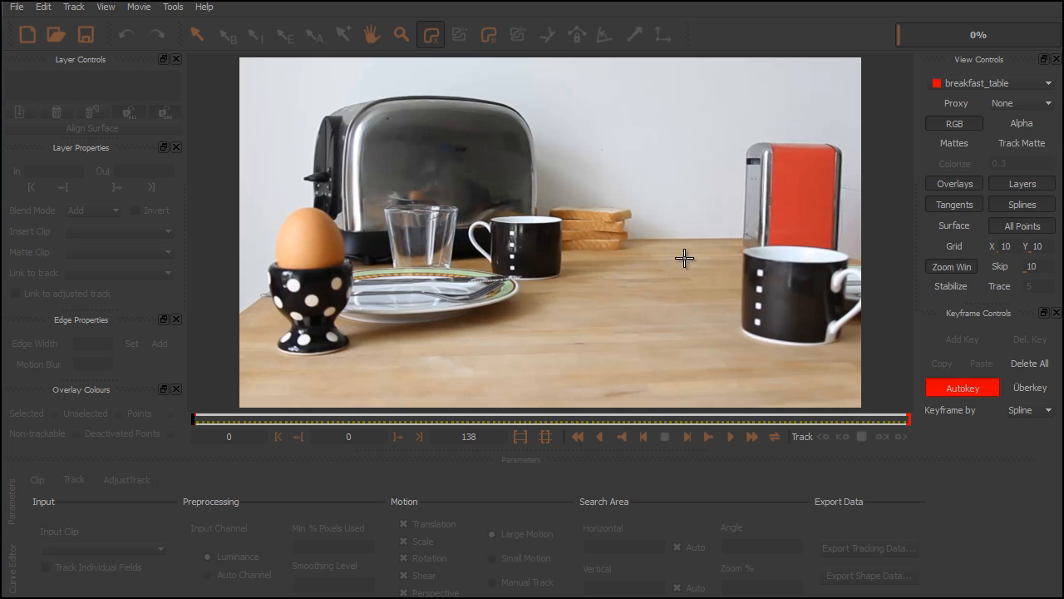
click(509, 79)
click(518, 217)
click(540, 290)
click(760, 268)
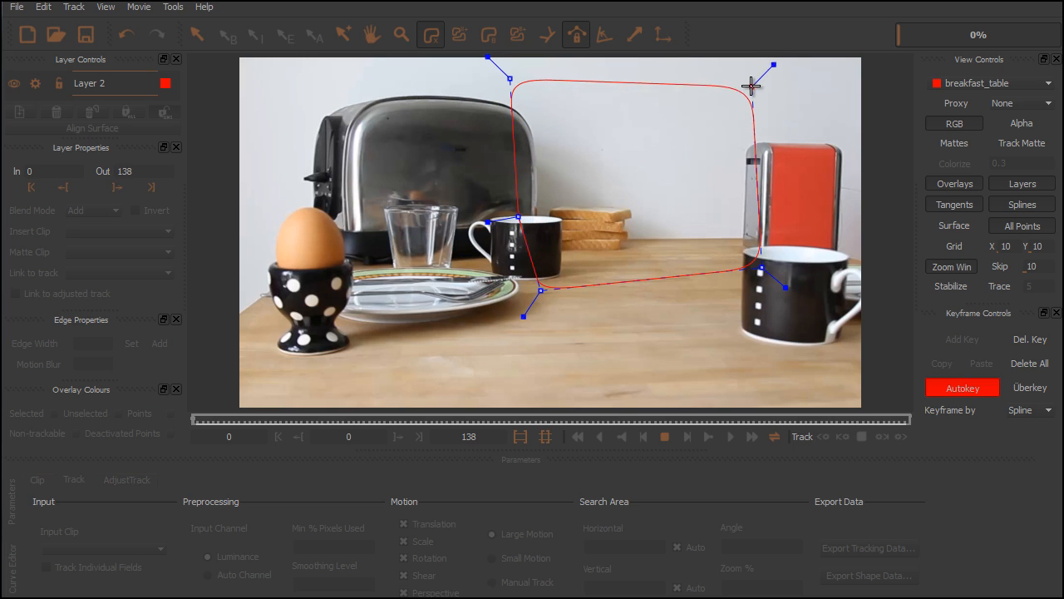
click(751, 79)
click(541, 69)
drag(504, 80, 520, 70)
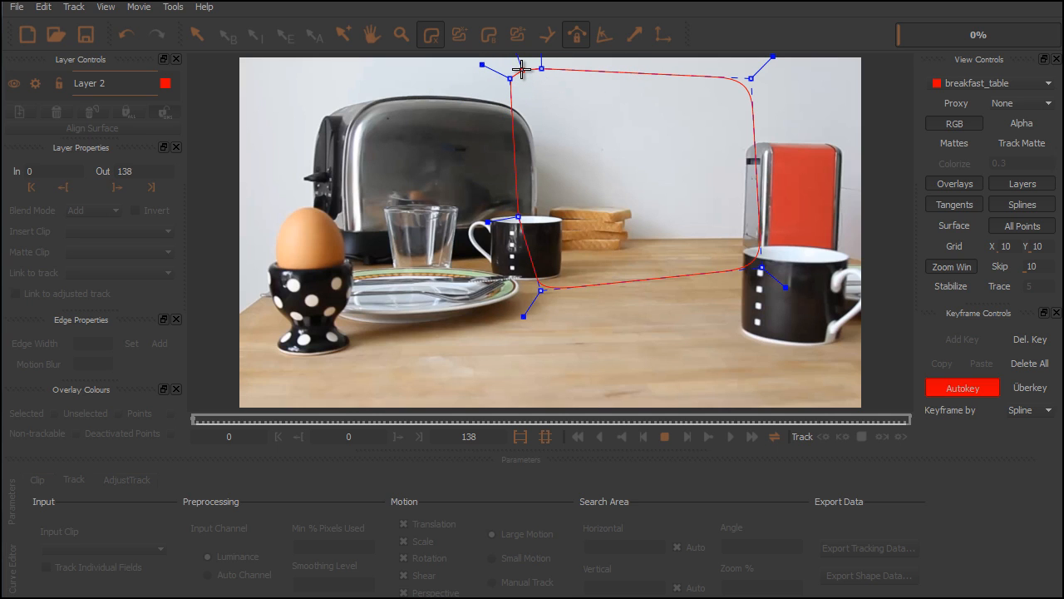
right_click(522, 69)
Refine the X-spline's upper and lower corner points so the shape fits the wall and rear table area
mouse_move(509, 78)
mouse_down()
mouse_move(456, 75)
mouse_move(499, 89)
mouse_move(505, 77)
mouse_move(543, 74)
mouse_up()
drag(750, 81, 766, 71)
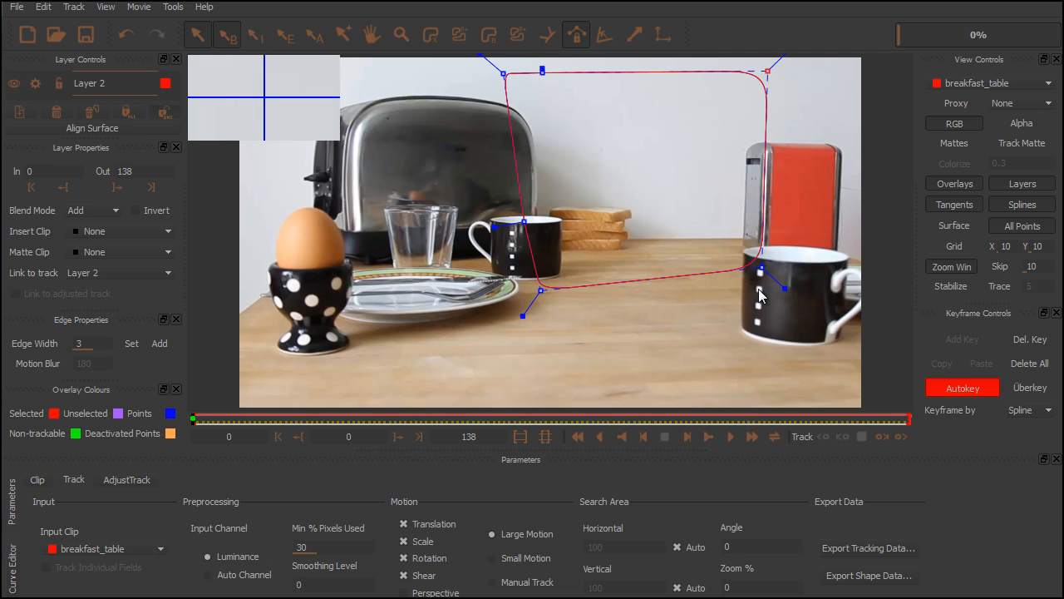
drag(758, 268, 758, 272)
drag(541, 291, 535, 289)
drag(502, 72, 479, 65)
drag(542, 73, 511, 65)
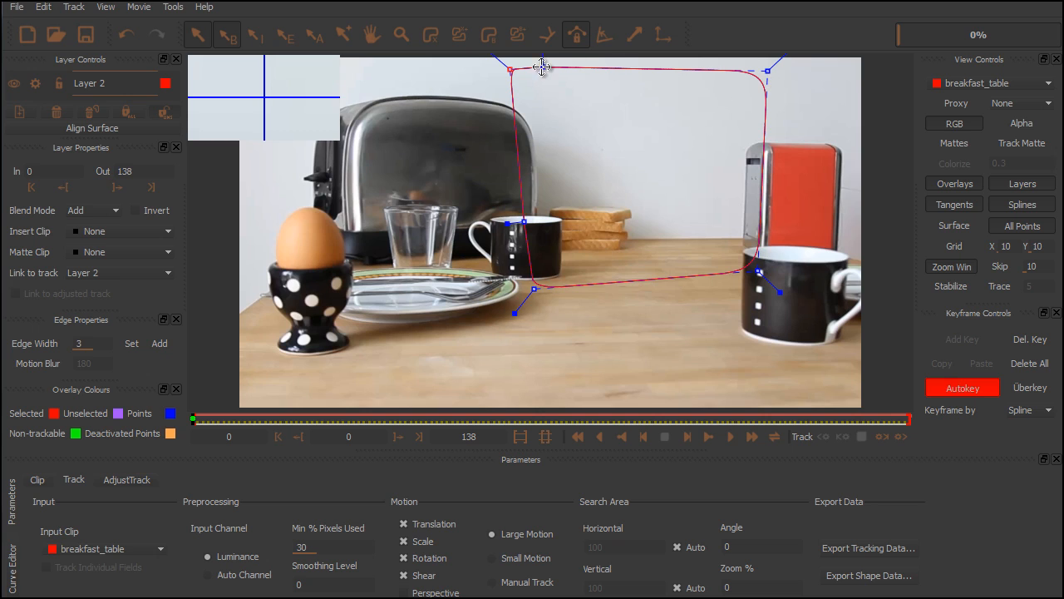
Track the X-spline layer forward through the clip to frame 138
click(901, 436)
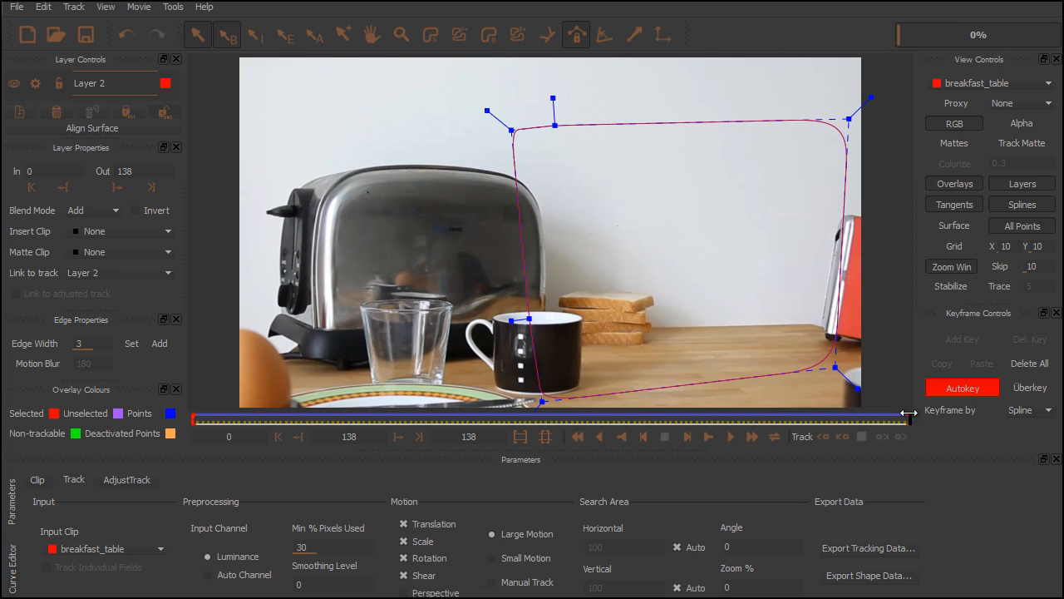
Scrub the track back to frame 0, show the planar surface and spread its corners around the spline shape
drag(877, 420, 582, 430)
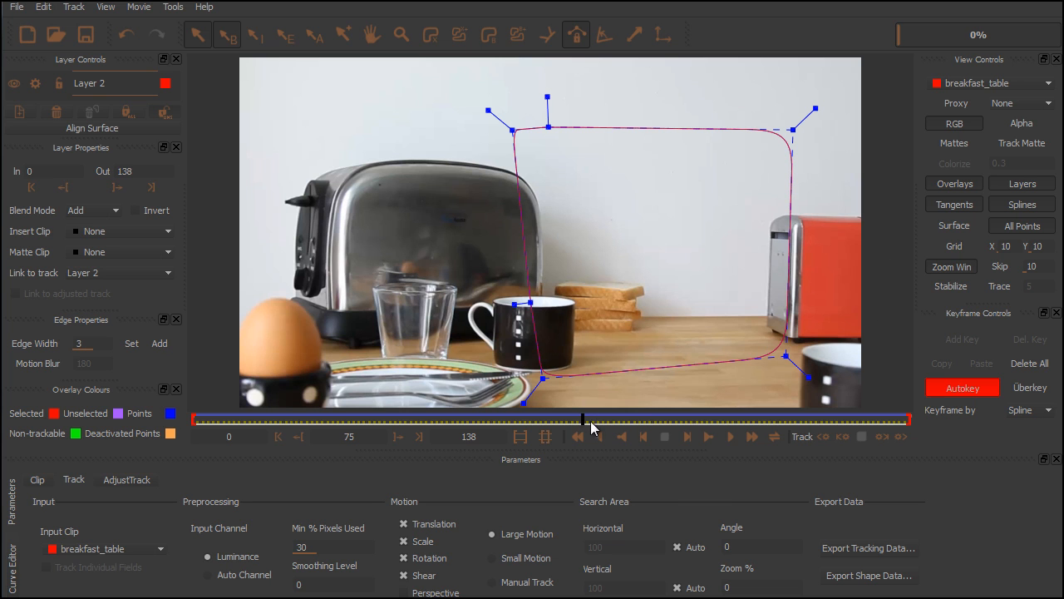
drag(579, 419, 181, 426)
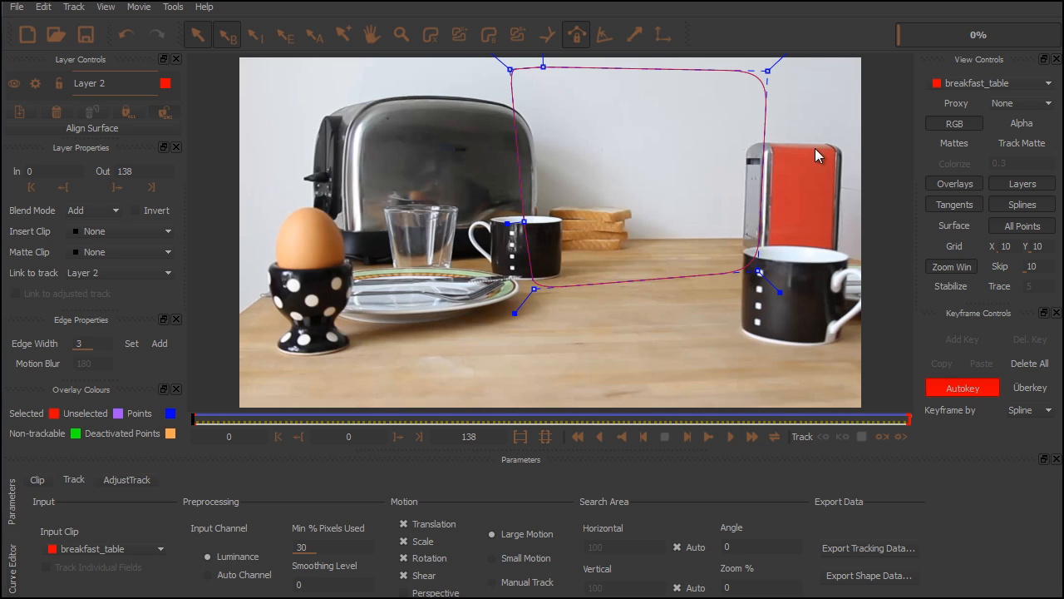
click(956, 230)
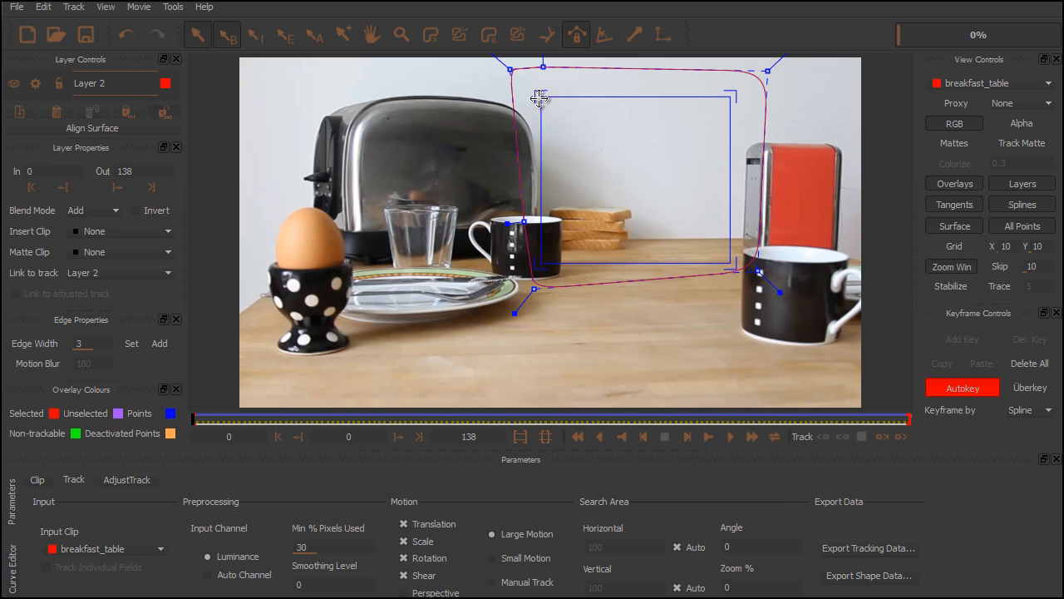
drag(539, 94, 495, 291)
drag(729, 98, 784, 58)
drag(734, 264, 787, 304)
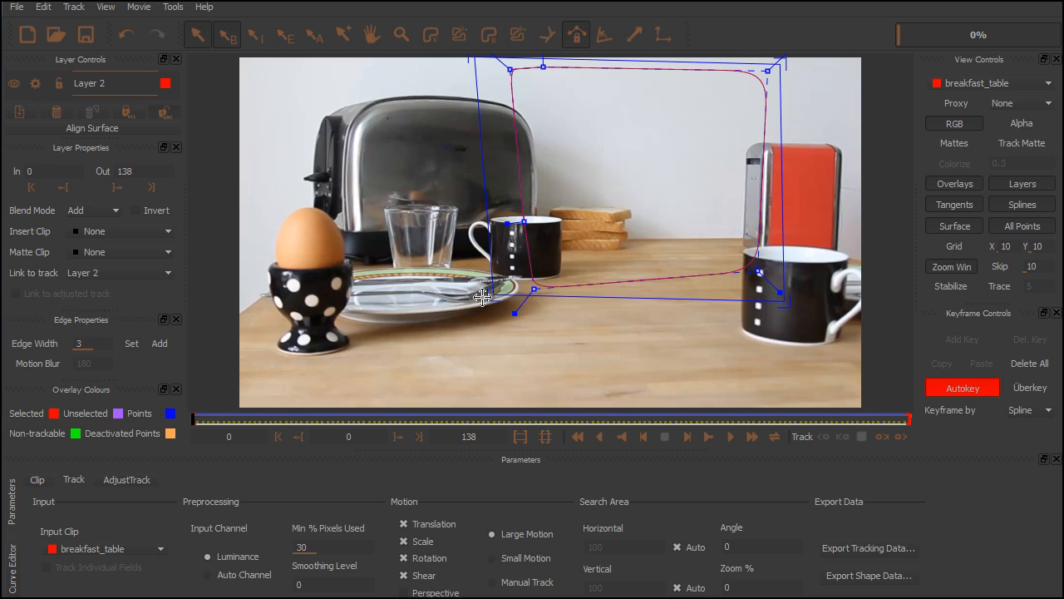
Fine-tune the four surface corners so the rectangle encloses the spline from above the wall area to the tabletop
drag(491, 293, 479, 313)
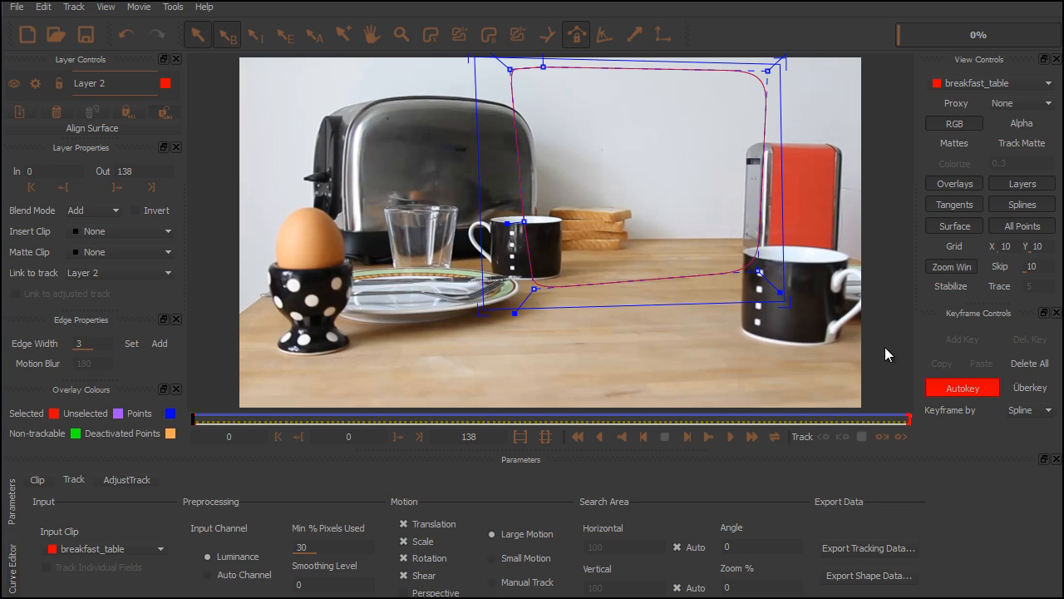
drag(788, 304, 785, 309)
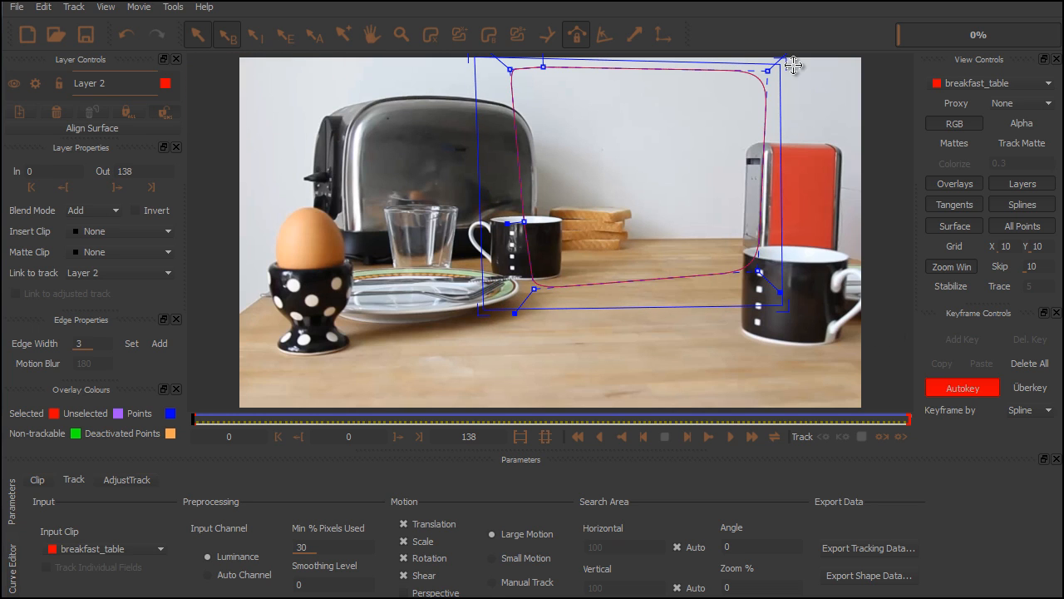
drag(779, 63, 782, 63)
drag(479, 62, 477, 64)
drag(485, 310, 484, 313)
drag(782, 306, 781, 312)
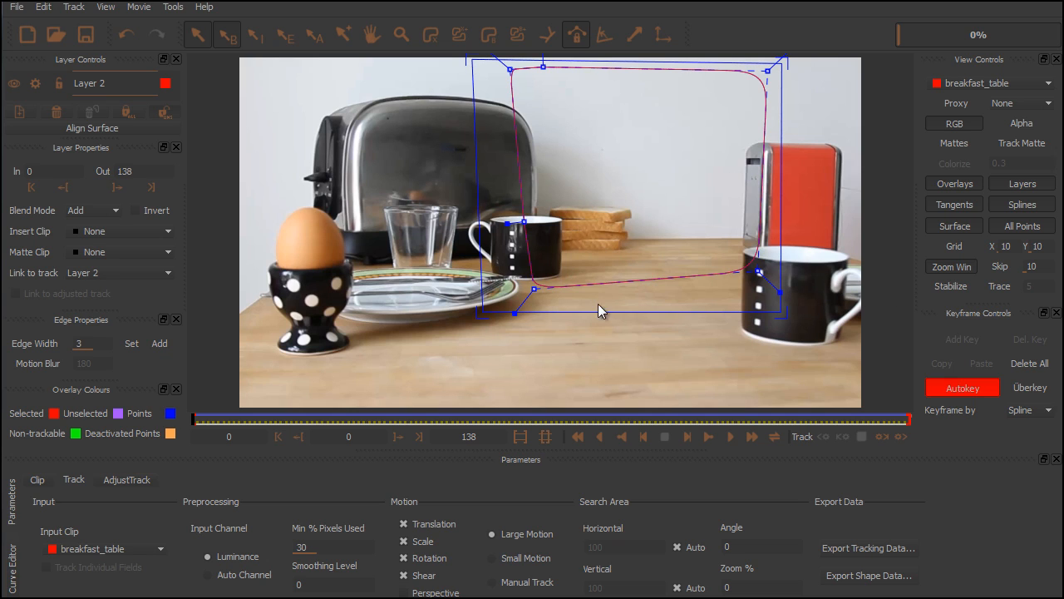
Start exporting the tracking data in the format After Effects Corner Pin [corner pin only, supports RG Warp and mochaImport]
click(17, 6)
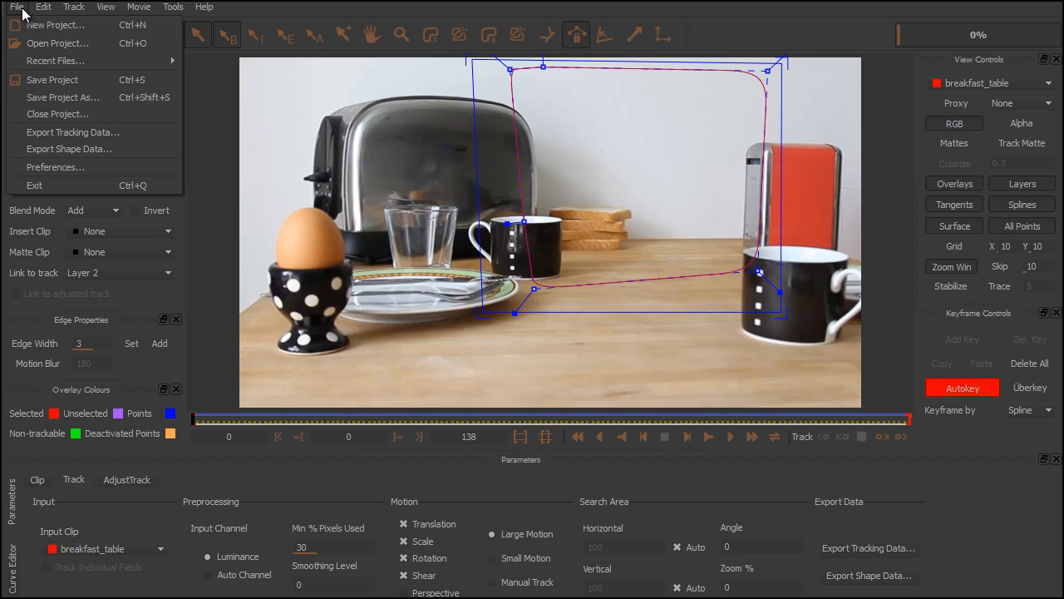
click(53, 133)
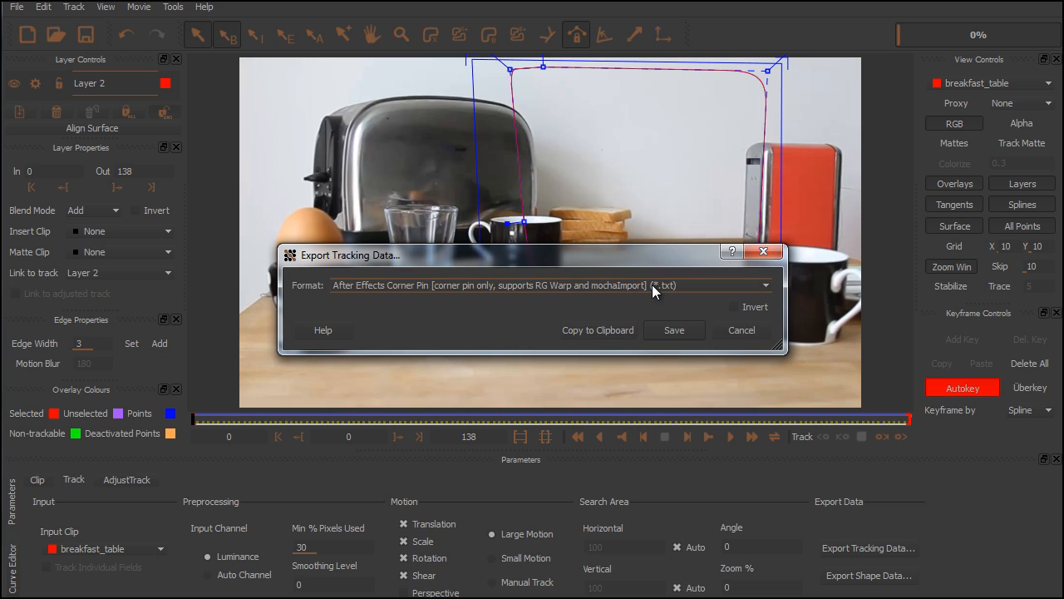
click(711, 281)
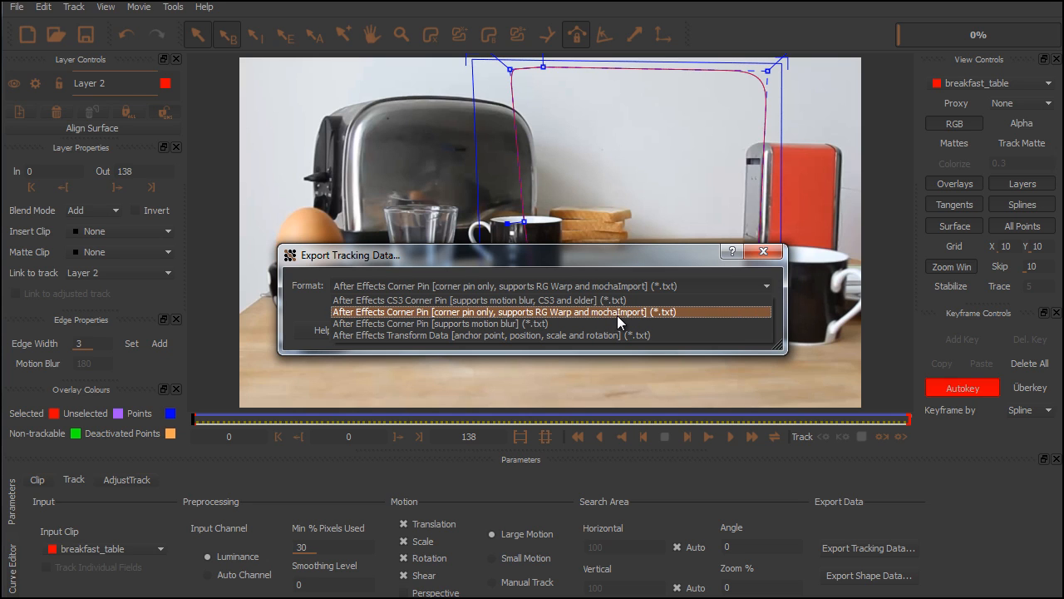
click(588, 311)
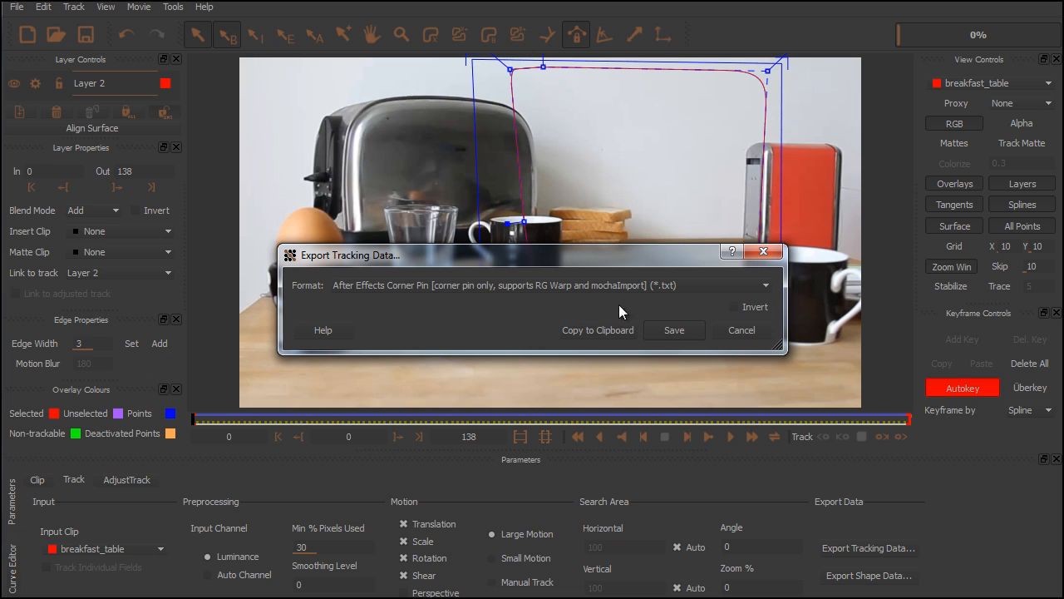
Save the exported tracking data in the MochaTracks folder as breakfast_table_02.txt
click(673, 330)
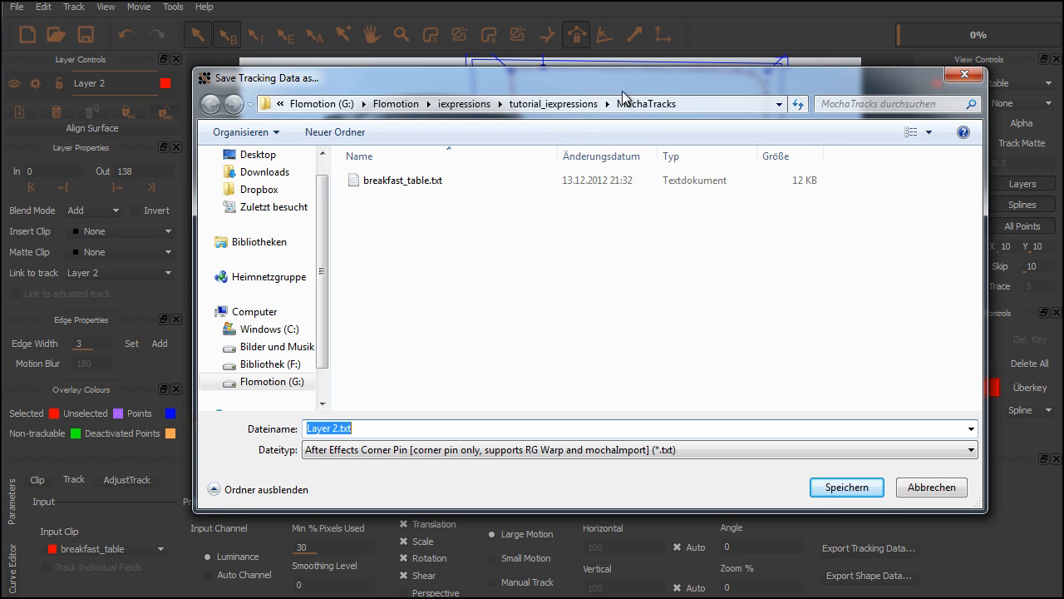
click(387, 184)
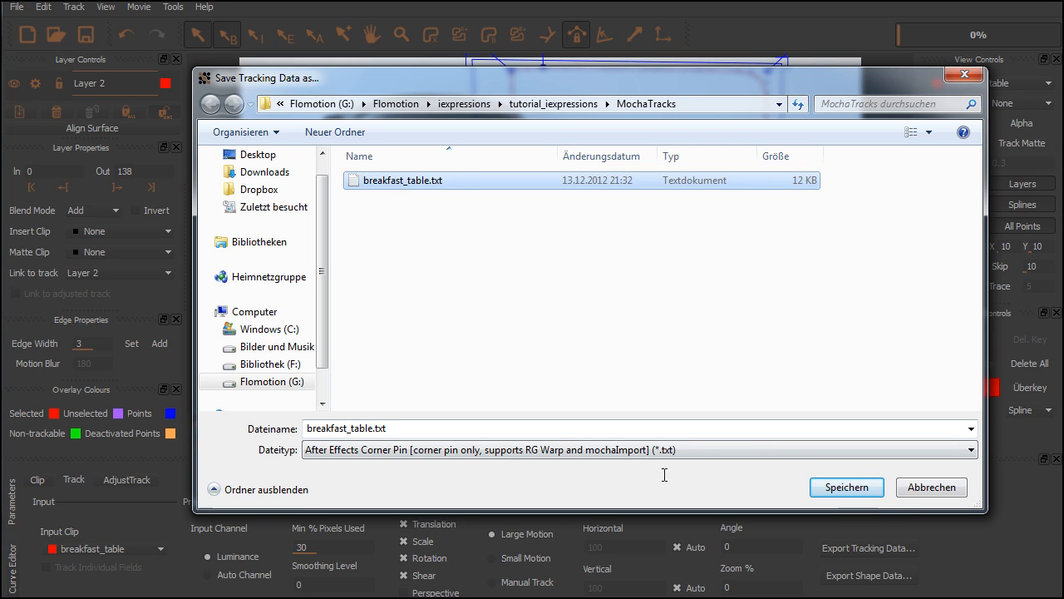
double_click(379, 428)
click(374, 431)
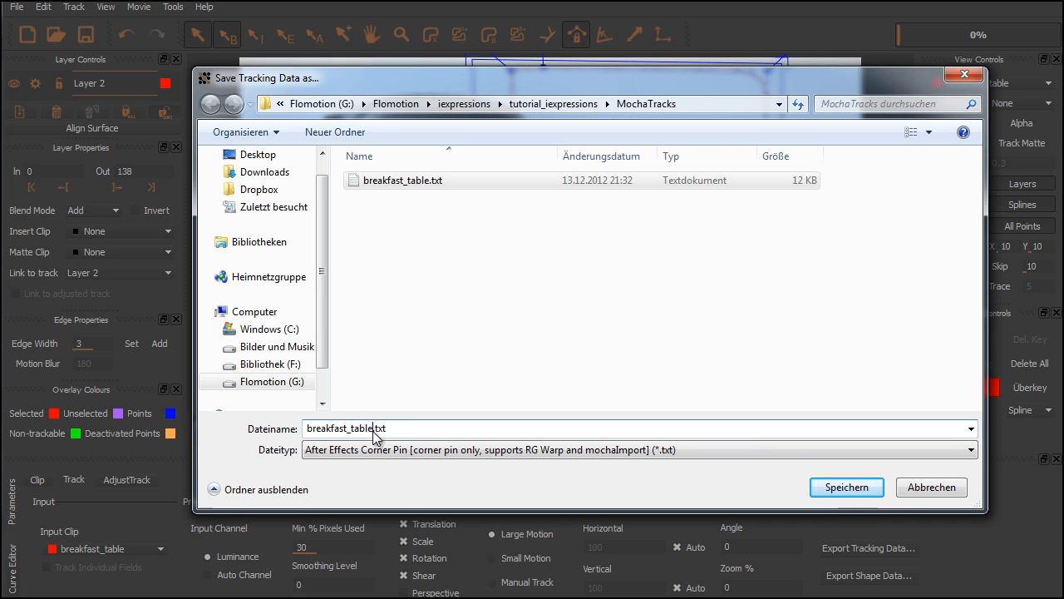
text(_02)
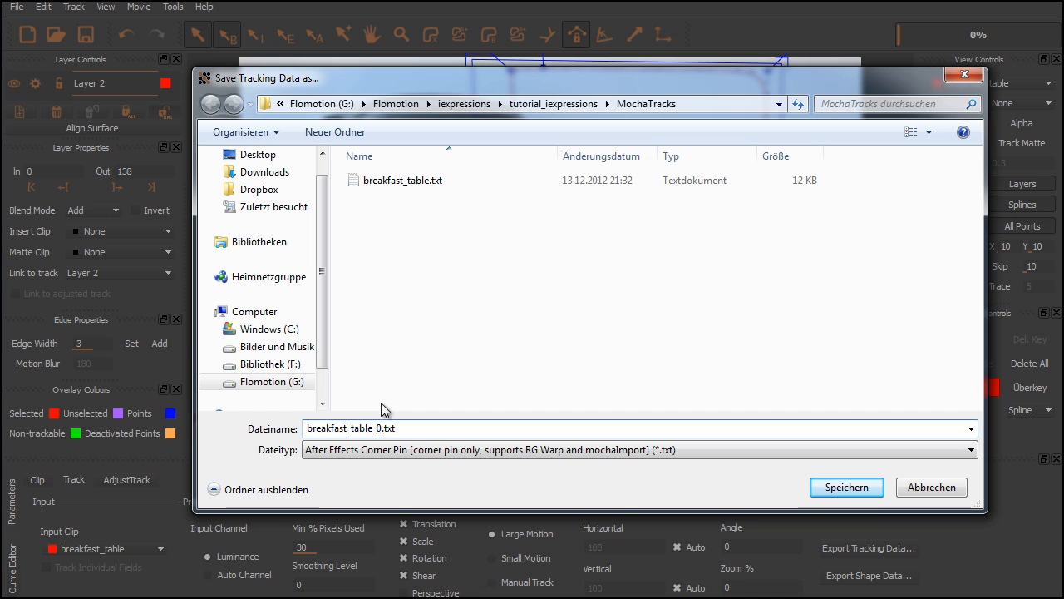
click(847, 489)
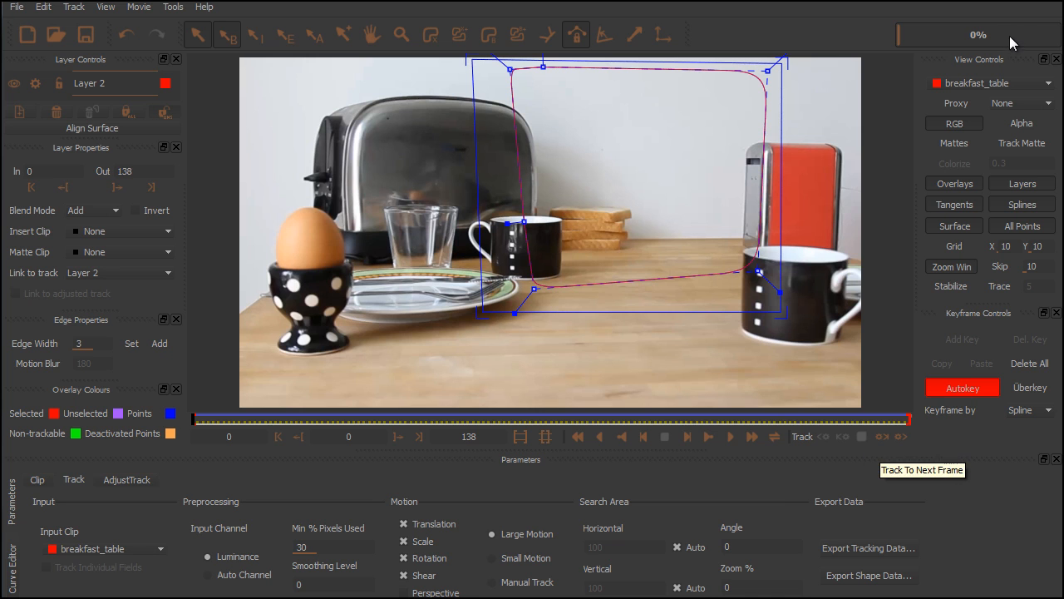
Switch to After Effects and load breakfast_table_02.txt into MochaImportPlus, with breakfast_table.mp4 as the tracked clip
key(alt+Tab)
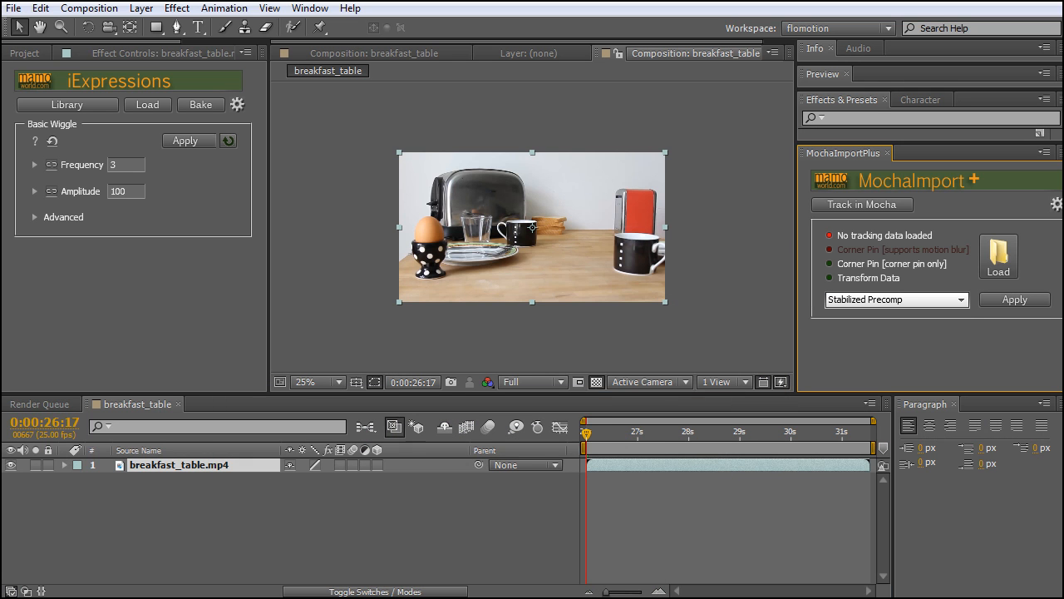
click(1003, 271)
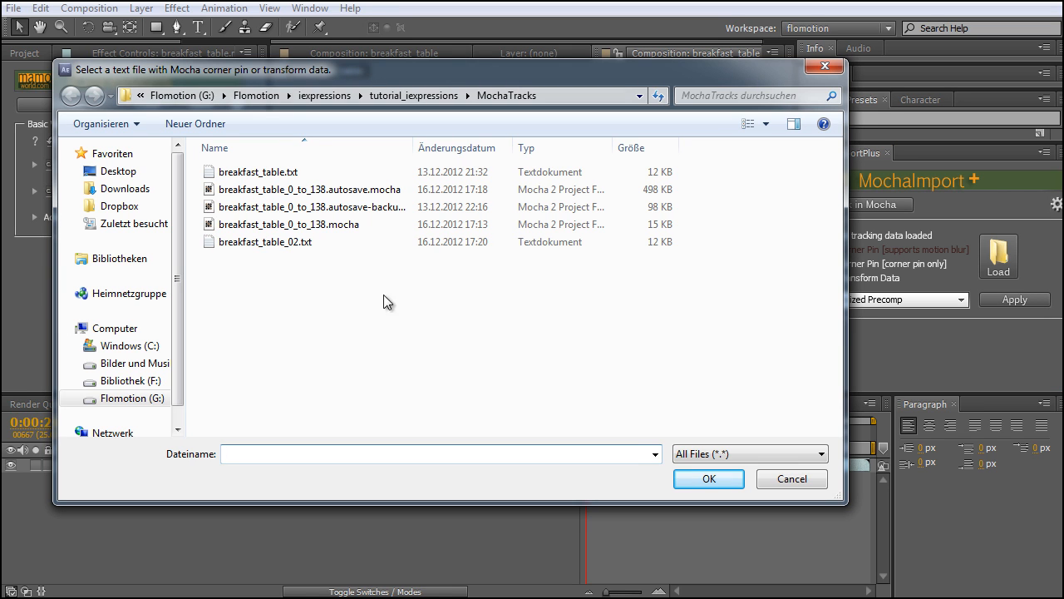
click(266, 247)
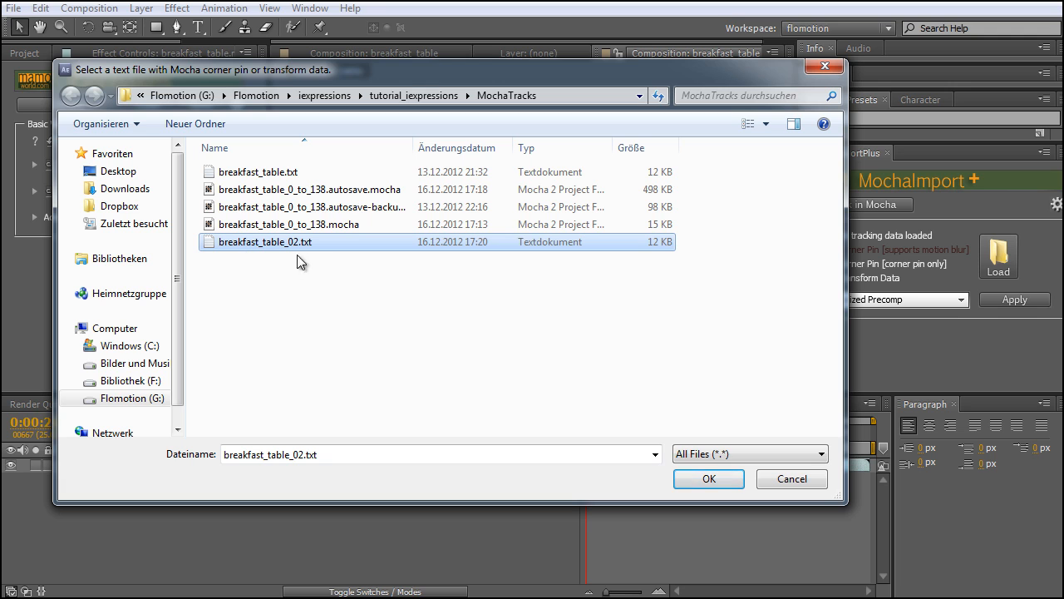
click(707, 480)
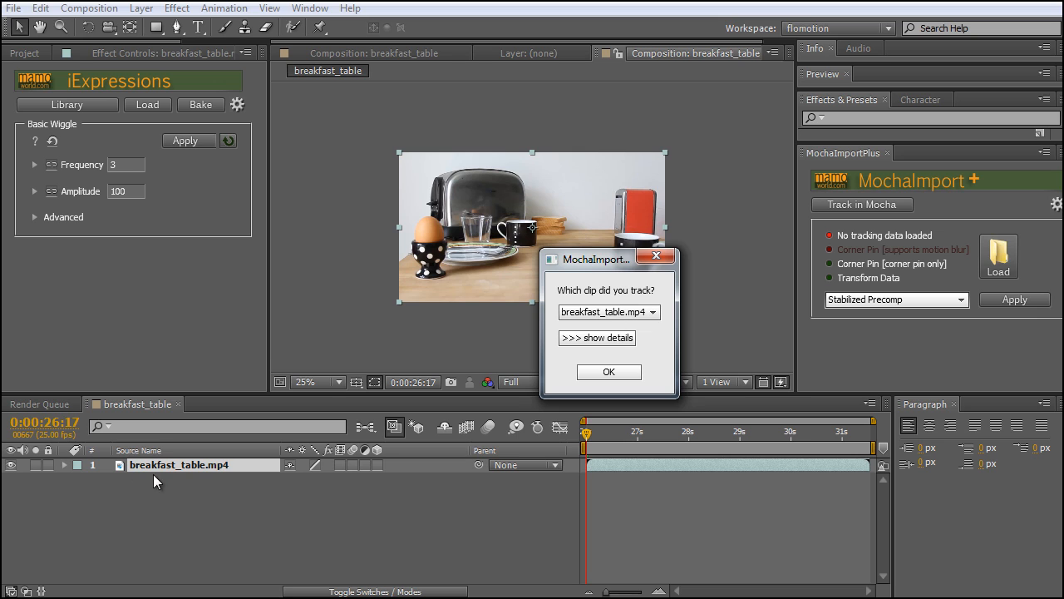
click(606, 373)
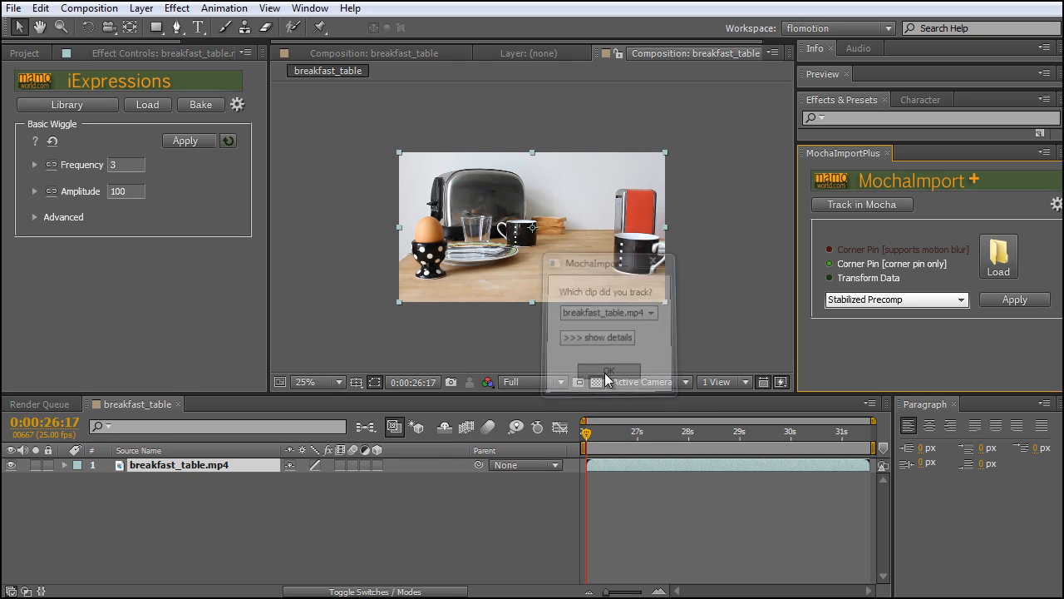
Choose Stabilized Precomp as the way to use the loaded corner pin data
click(939, 300)
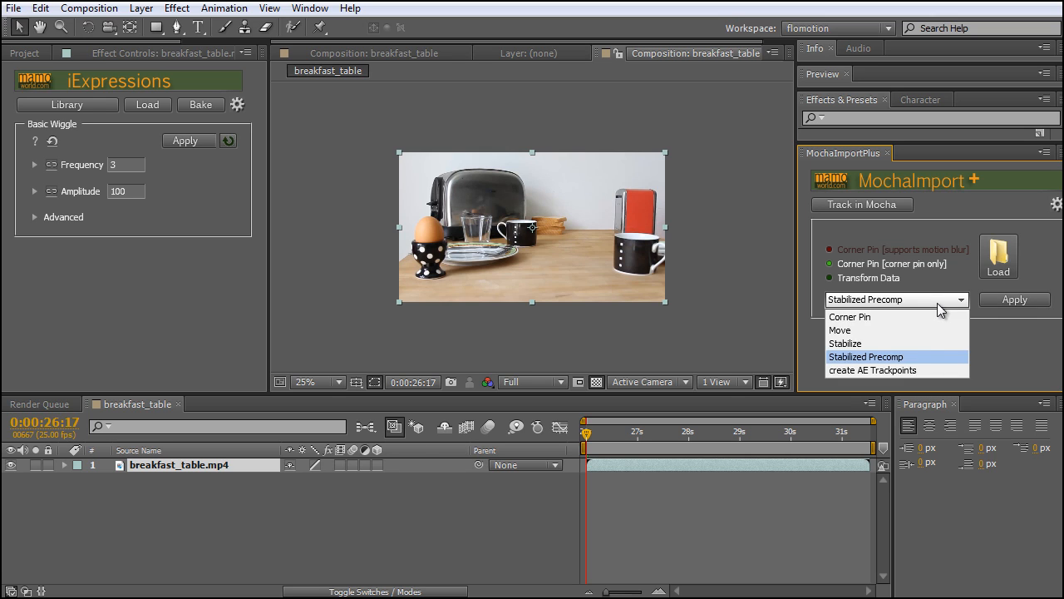
click(906, 359)
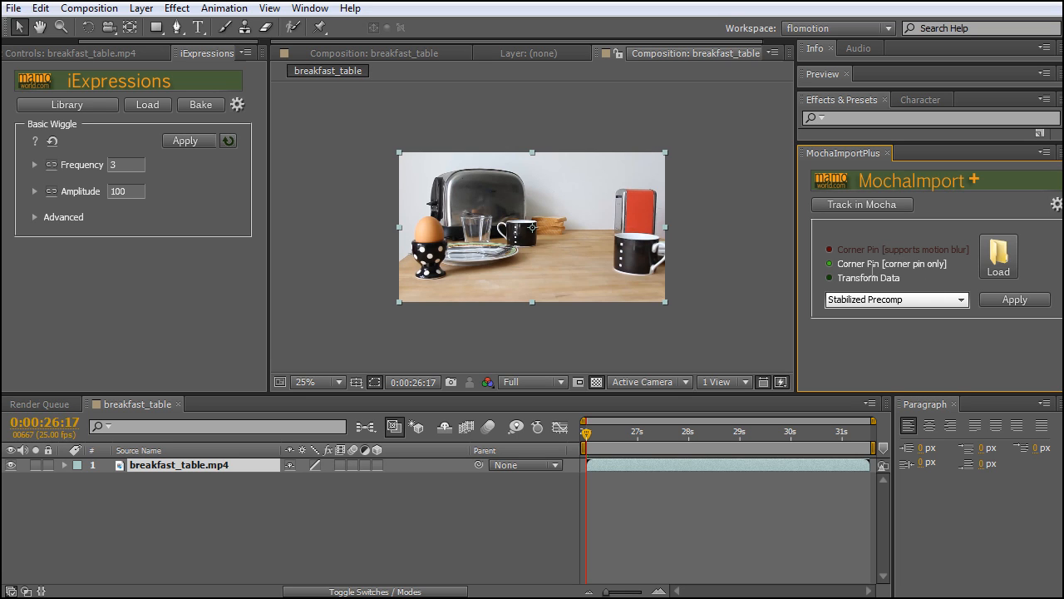
click(1010, 301)
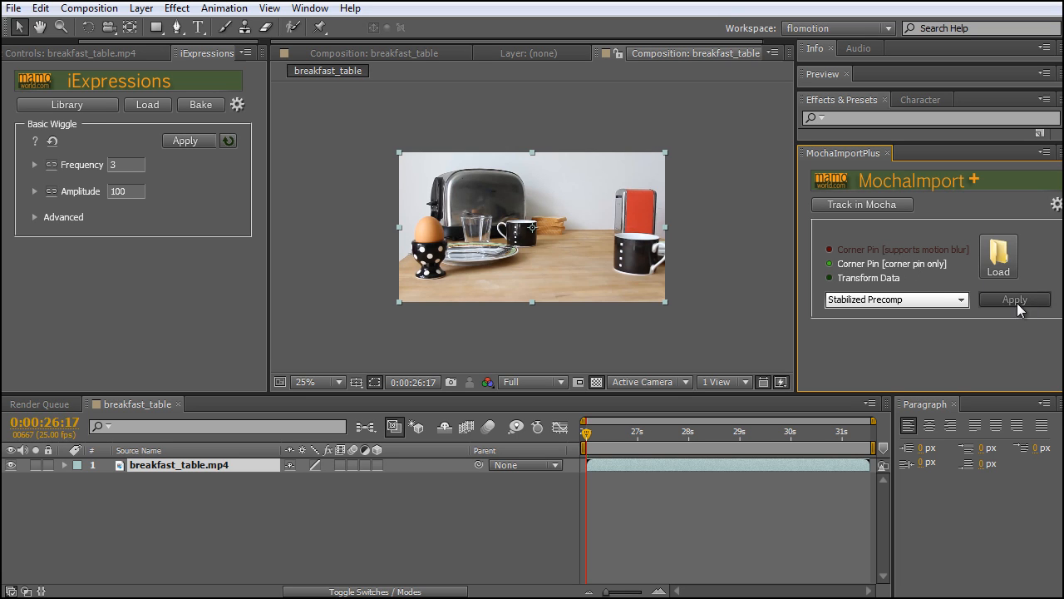
Duplicate the breakfast_table.mp4 layer in the breakfast_table composition
click(228, 529)
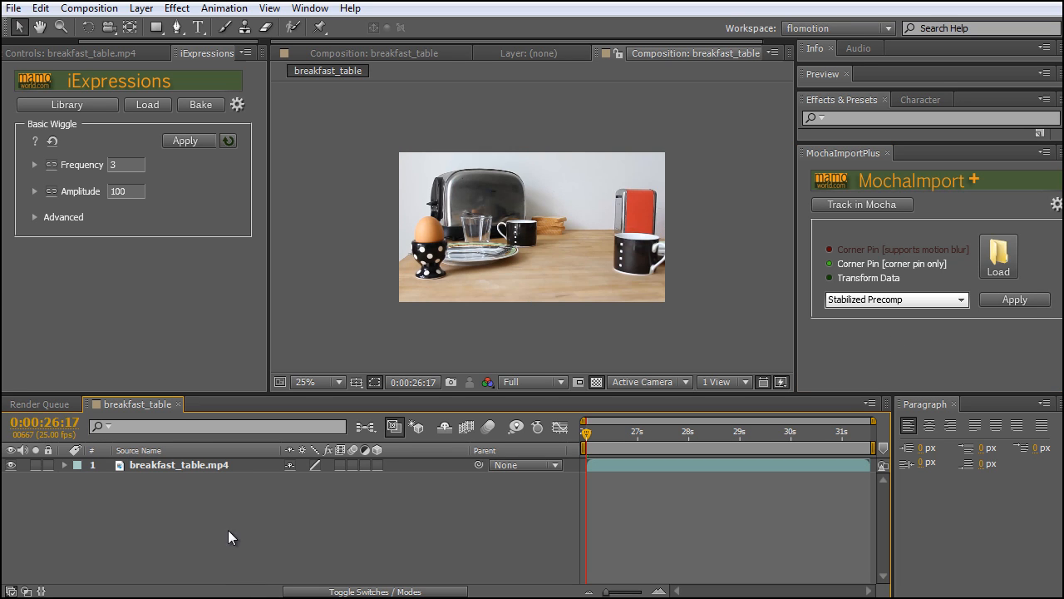
click(199, 466)
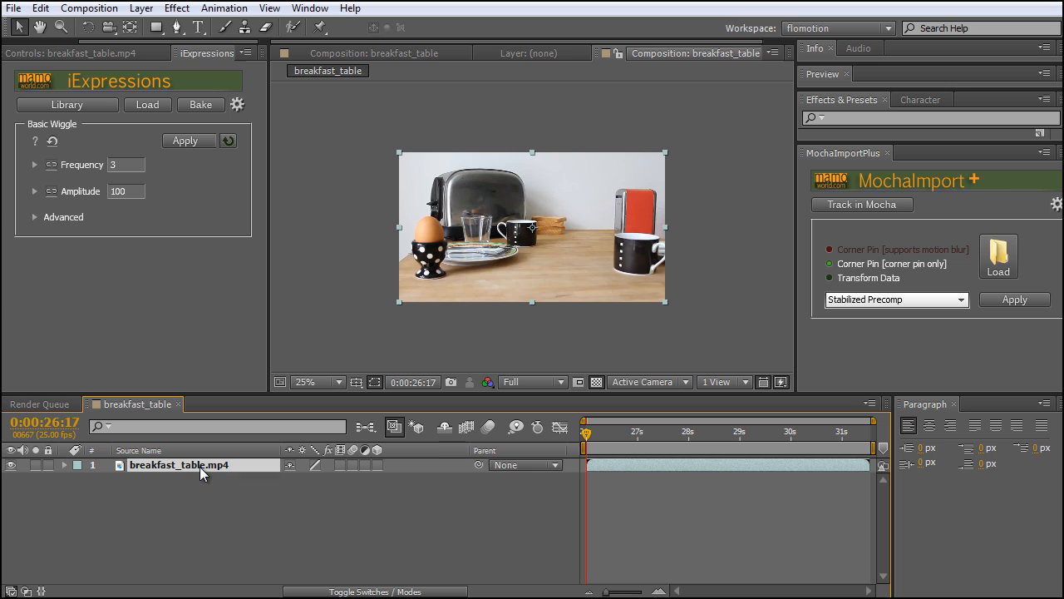
key(ctrl+d)
click(40, 10)
click(40, 10)
click(40, 10)
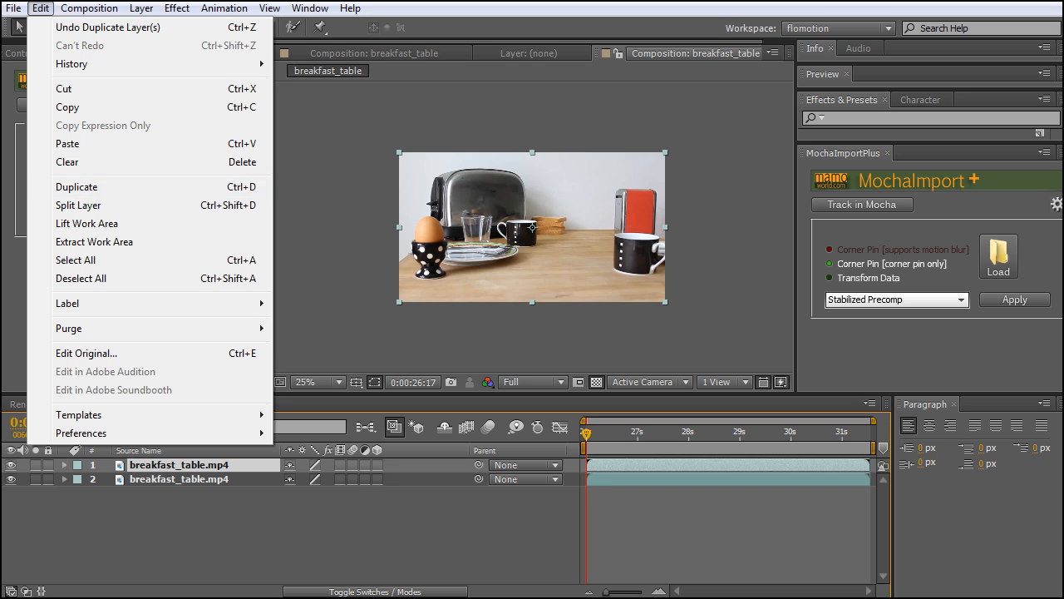
click(249, 566)
Apply the Stabilized Precomp to the upper breakfast_table.mp4 layer and enlarge the composition viewer to preview the clip
click(225, 465)
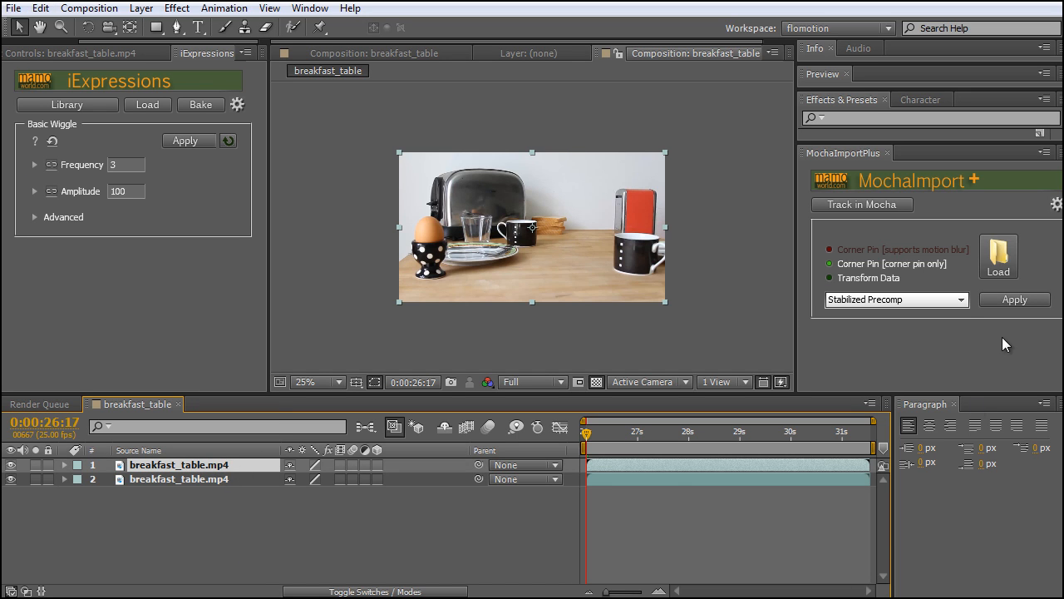
click(1016, 300)
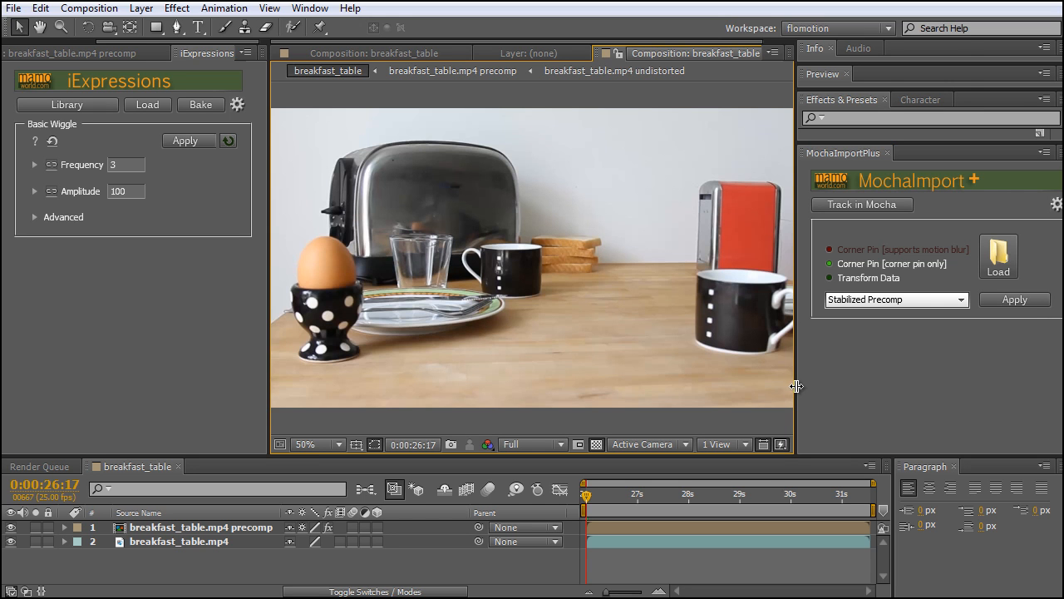
drag(796, 386, 902, 387)
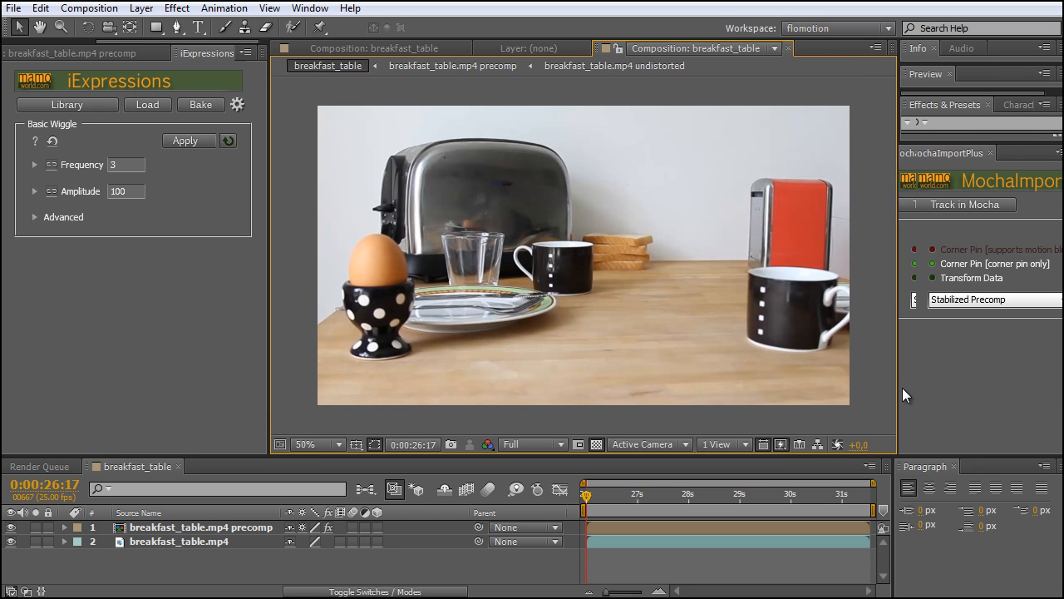
drag(615, 496, 584, 510)
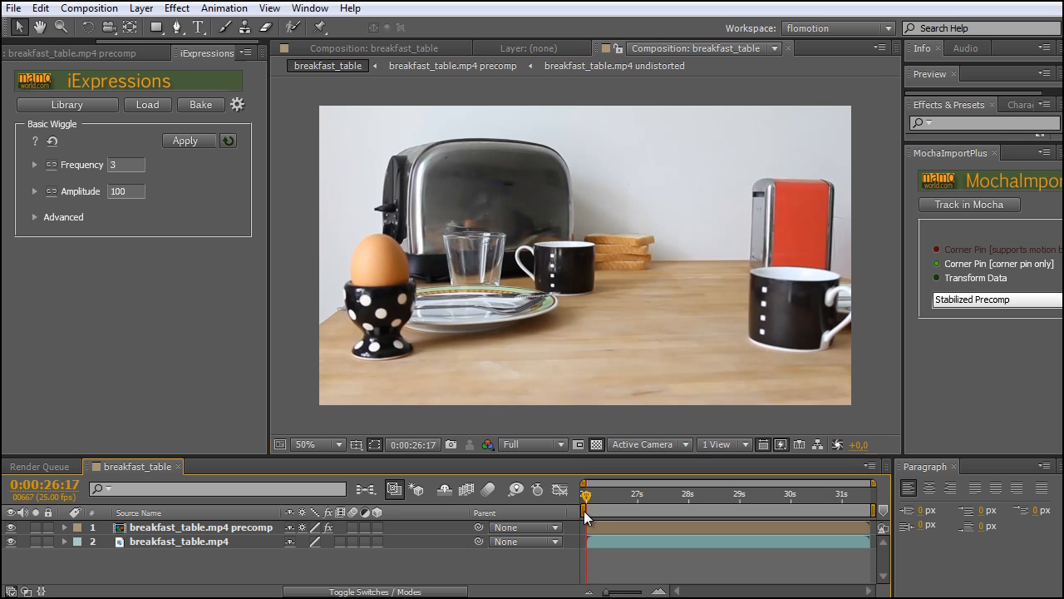
Hide the original breakfast_table.mp4 layer and scrub through the clip to check the precomp layer on its own
click(202, 542)
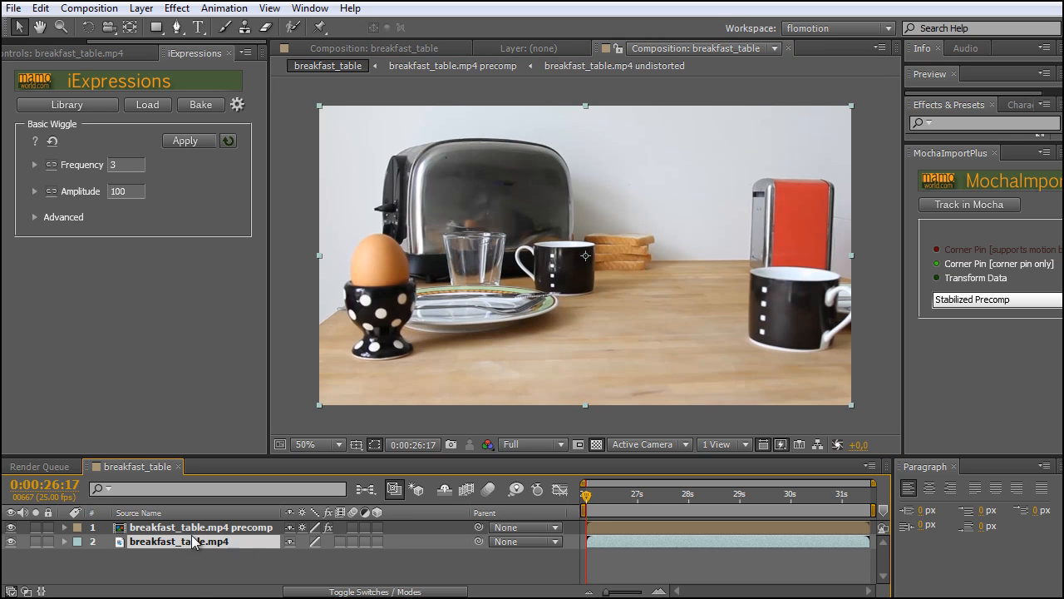
click(11, 541)
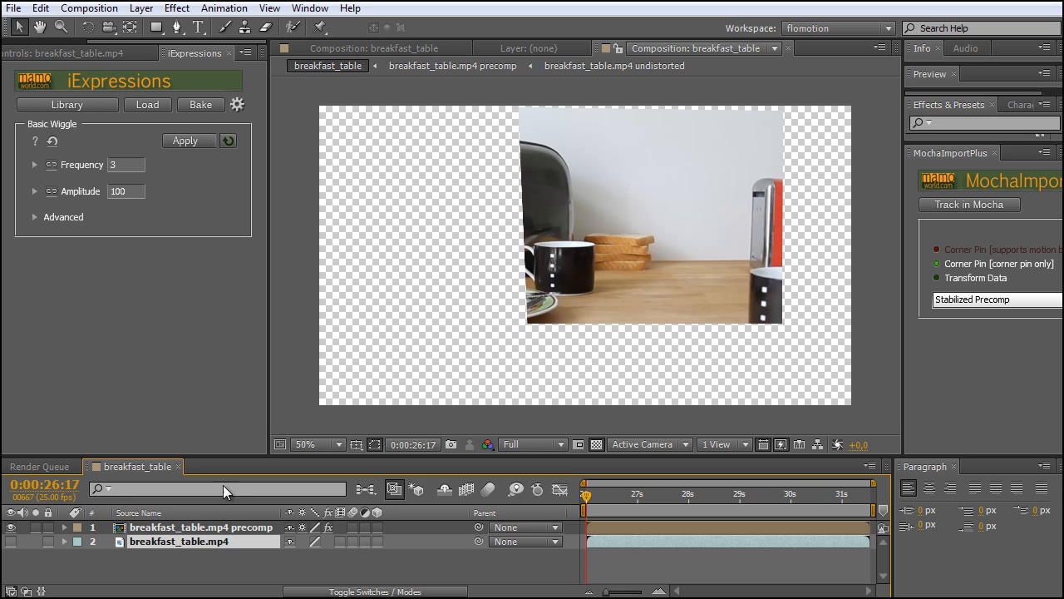
click(168, 529)
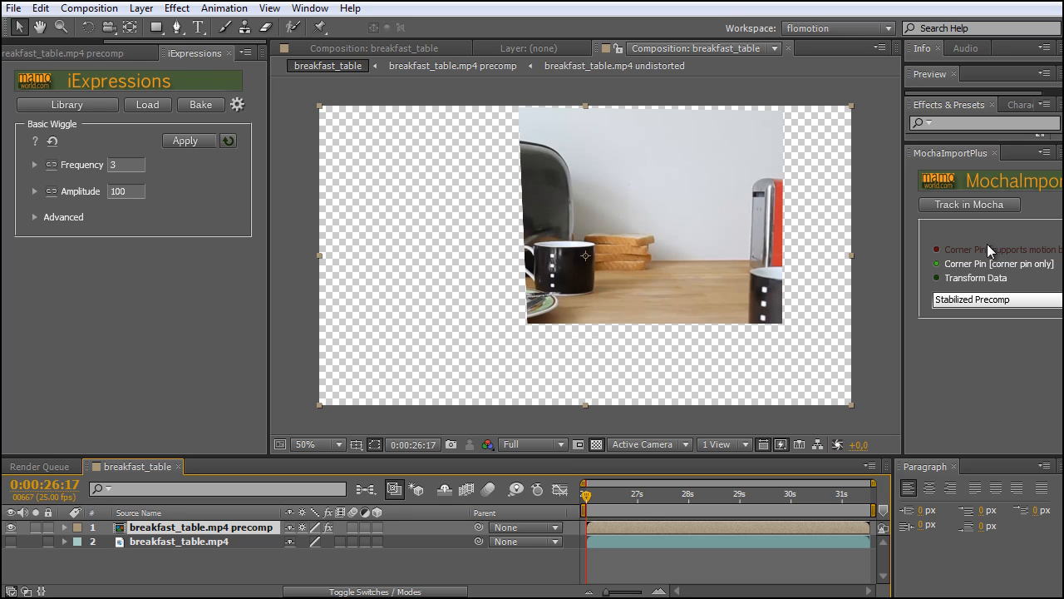
drag(644, 495, 579, 520)
click(274, 560)
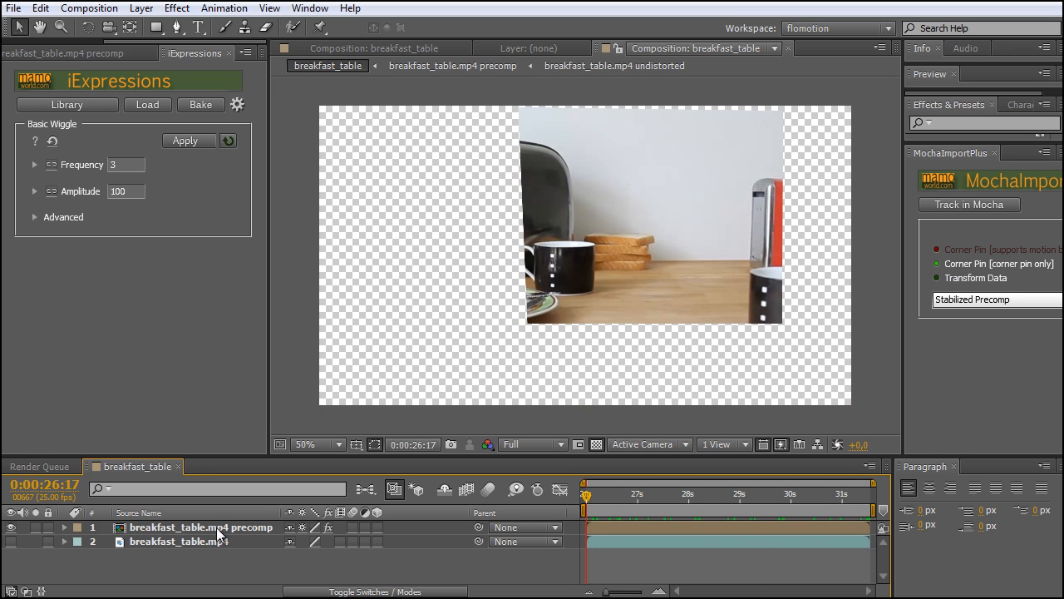
Open the breakfast_table.mp4 precomp and scrub through it to check the stabilized footage
click(219, 529)
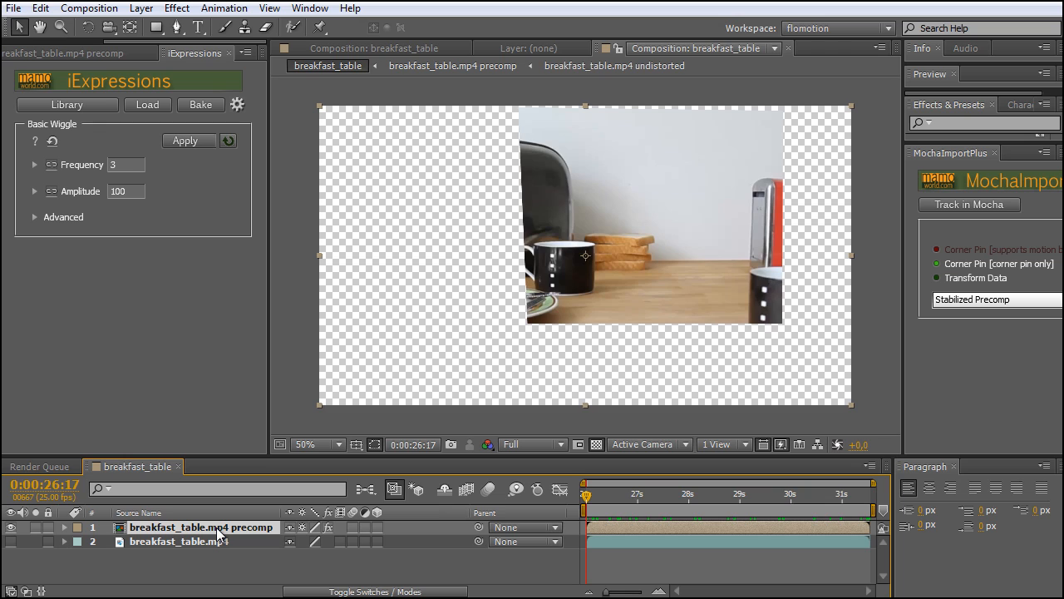
double_click(218, 528)
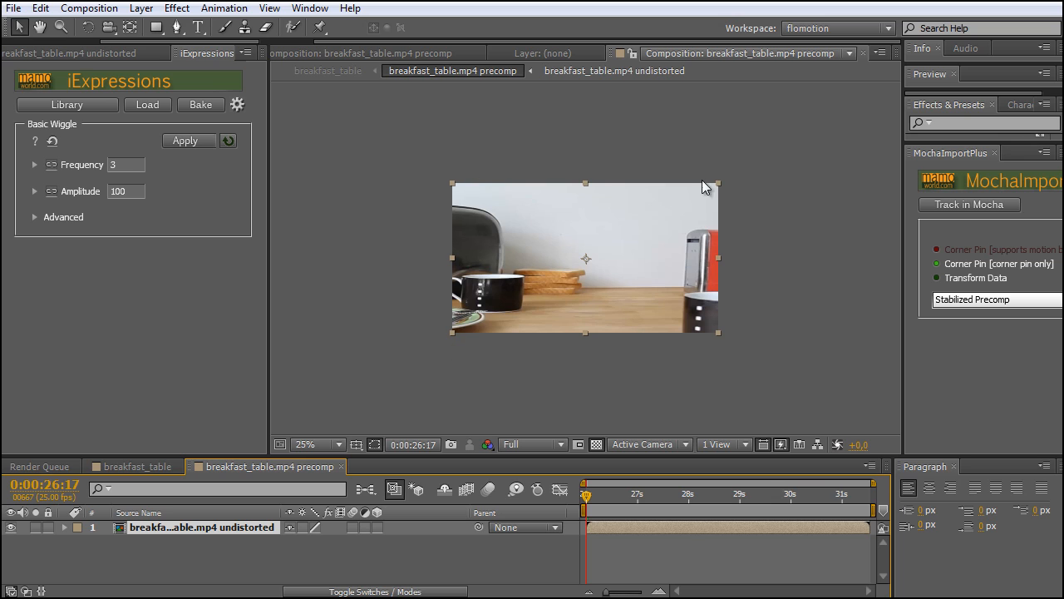
click(599, 517)
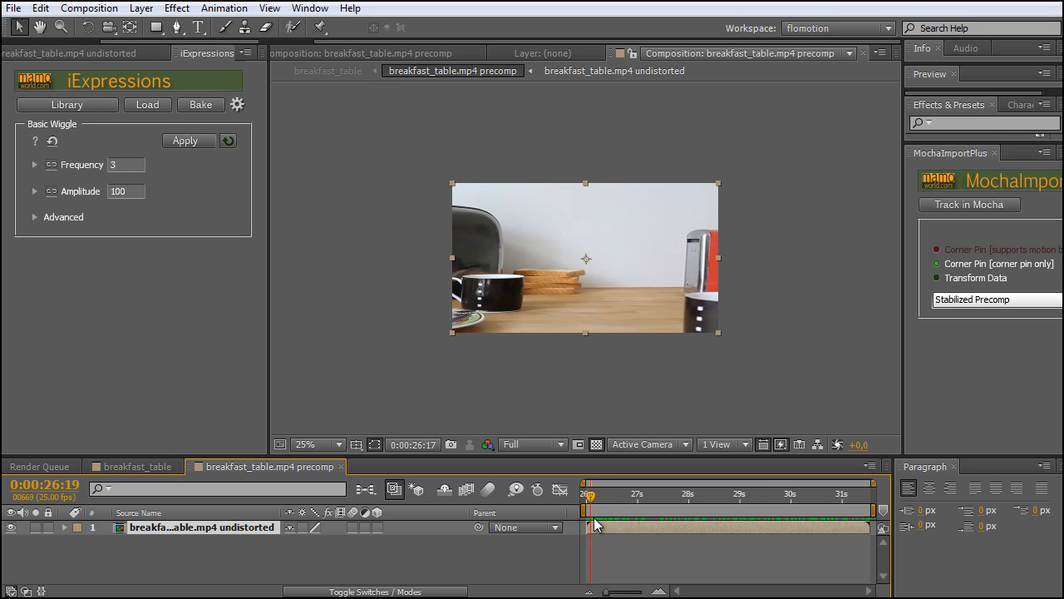
drag(600, 523, 756, 503)
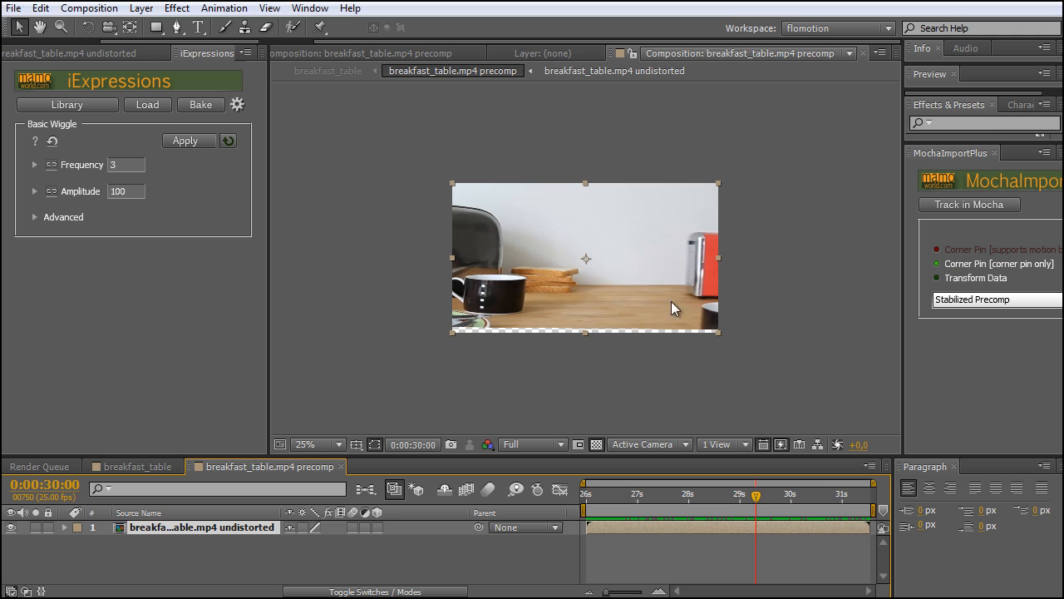
drag(592, 502, 742, 517)
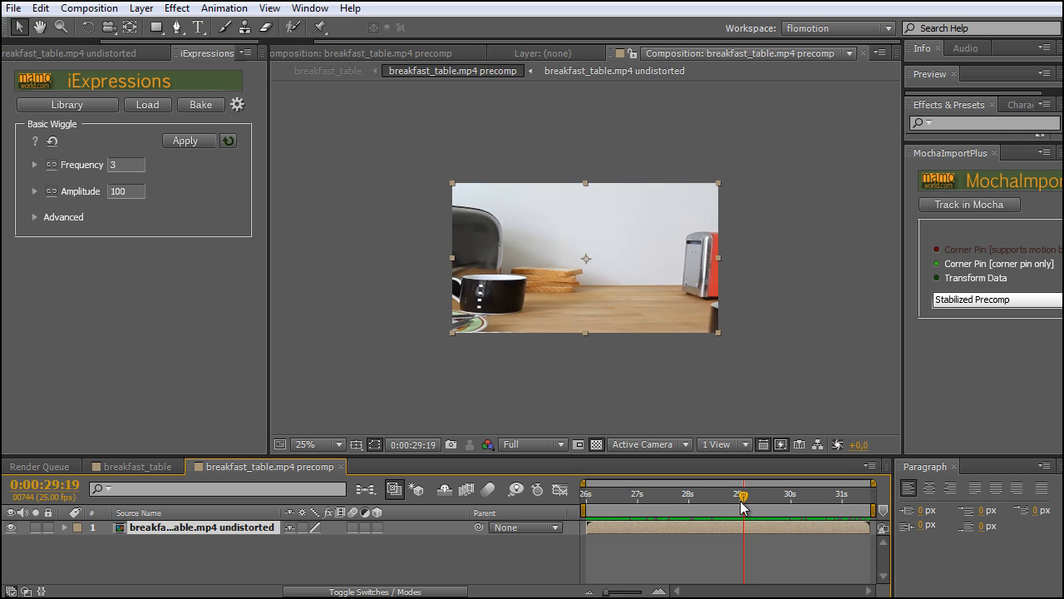
Create a black solid named Circle above the undistorted footage in the breakfast_table.mp4 precomp
key(period)
drag(662, 336, 721, 281)
click(242, 544)
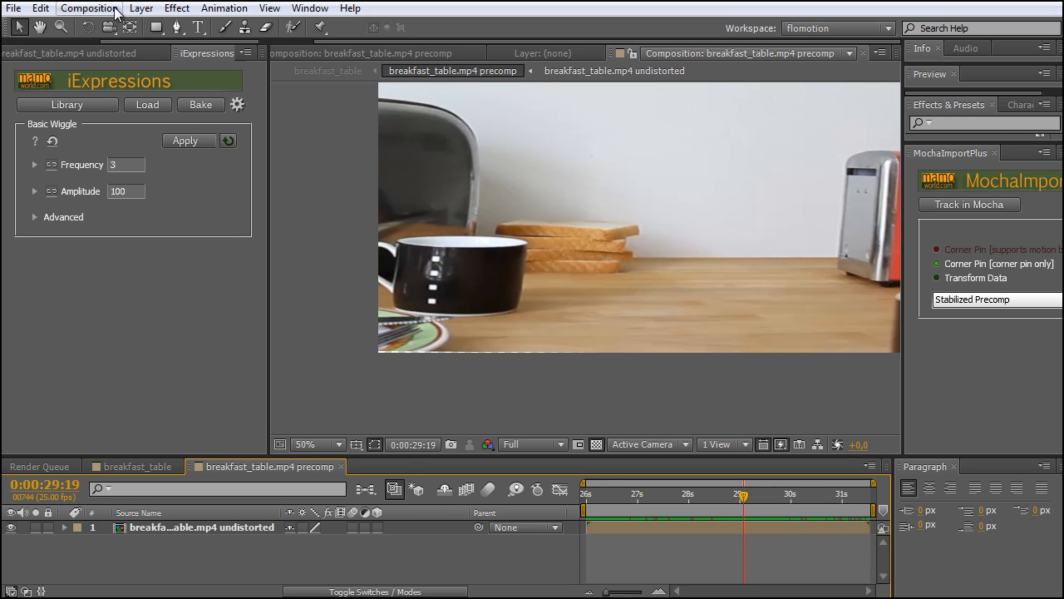
click(142, 9)
mouse_move(191, 27)
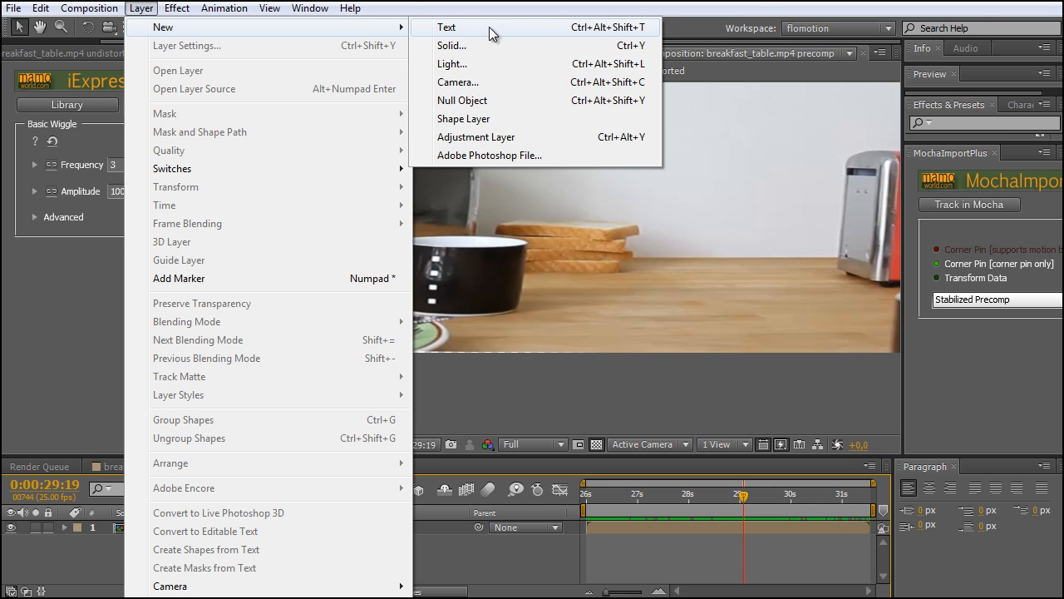
click(489, 43)
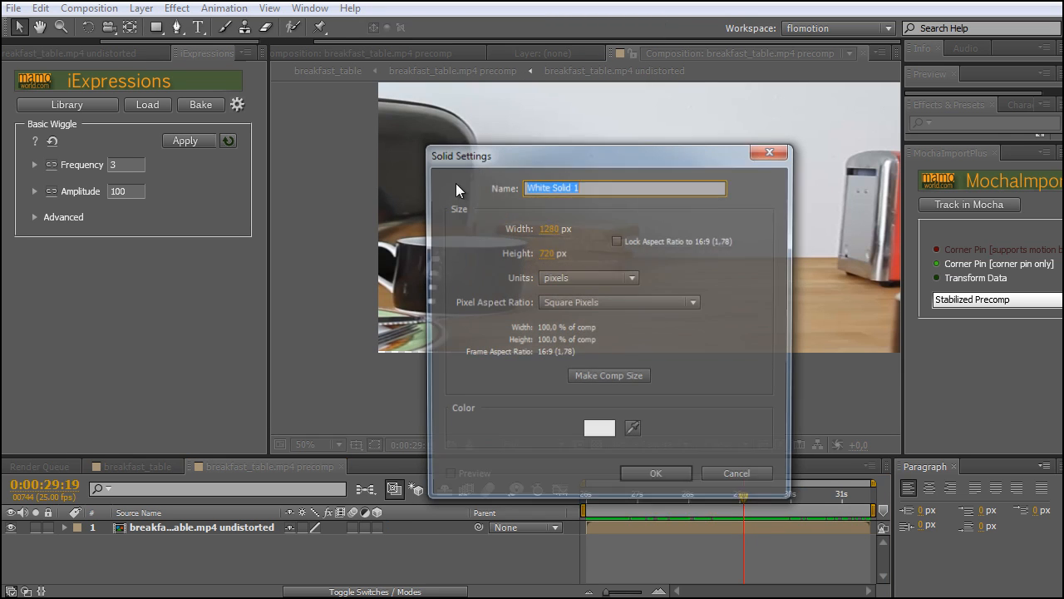
text(Circle)
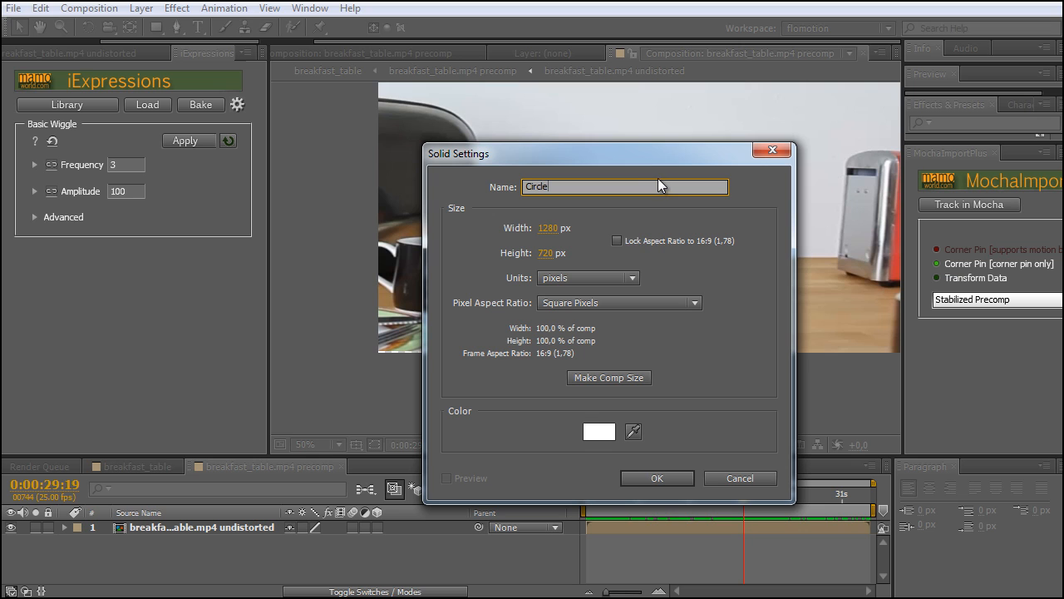
click(605, 437)
drag(623, 371, 522, 415)
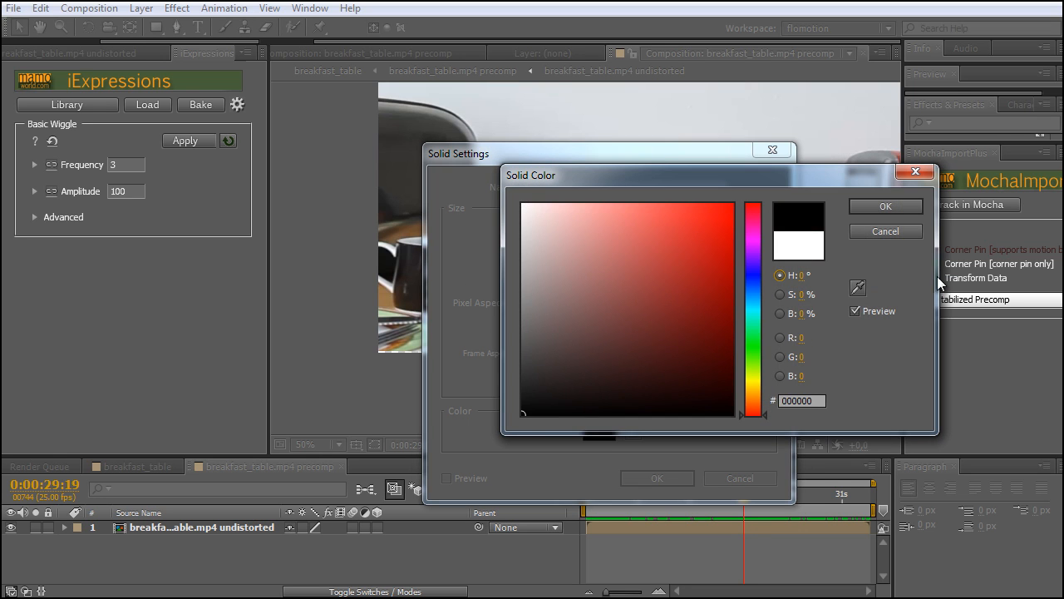
click(898, 214)
click(657, 478)
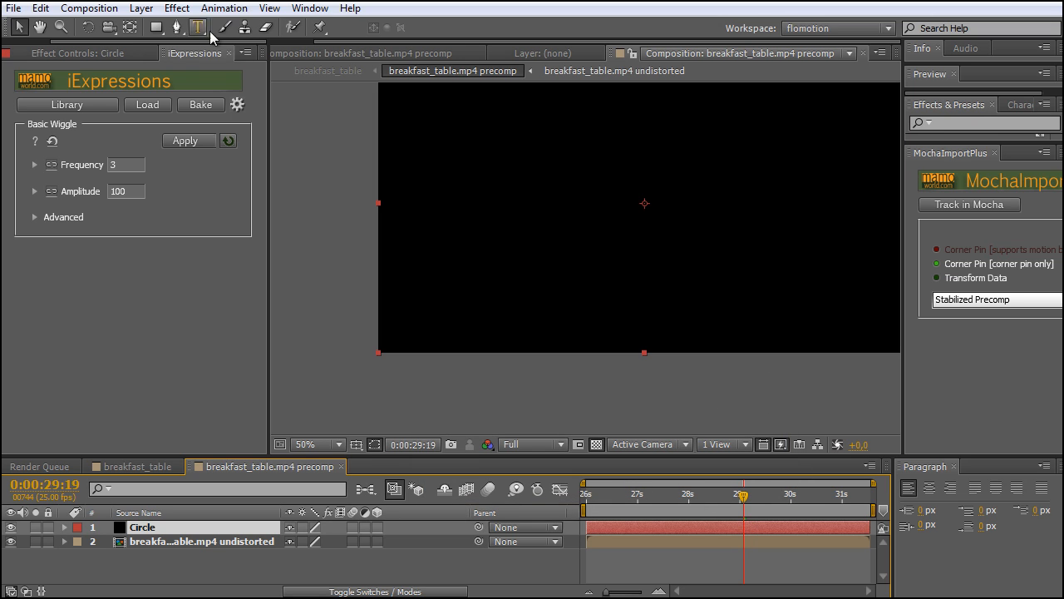
Mask the Circle solid to a small circle with the Ellipse tool and place it on the toaster's upper right corner
click(154, 29)
drag(155, 32, 231, 71)
mouse_move(662, 223)
mouse_down()
mouse_move(634, 180)
mouse_move(612, 171)
mouse_move(633, 175)
mouse_up()
key(v)
click(649, 212)
drag(632, 212, 434, 155)
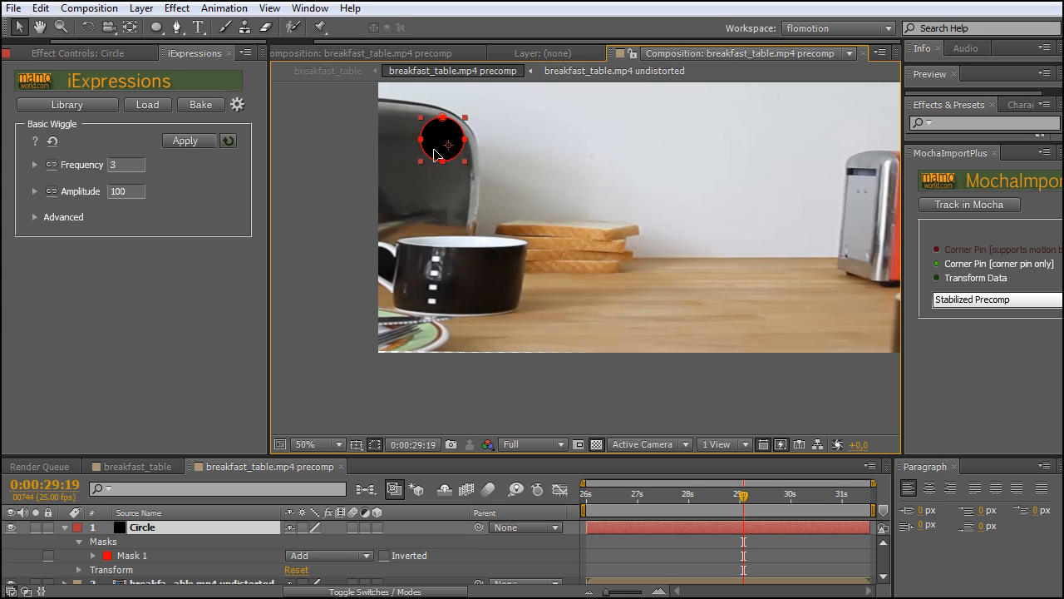
key(Return)
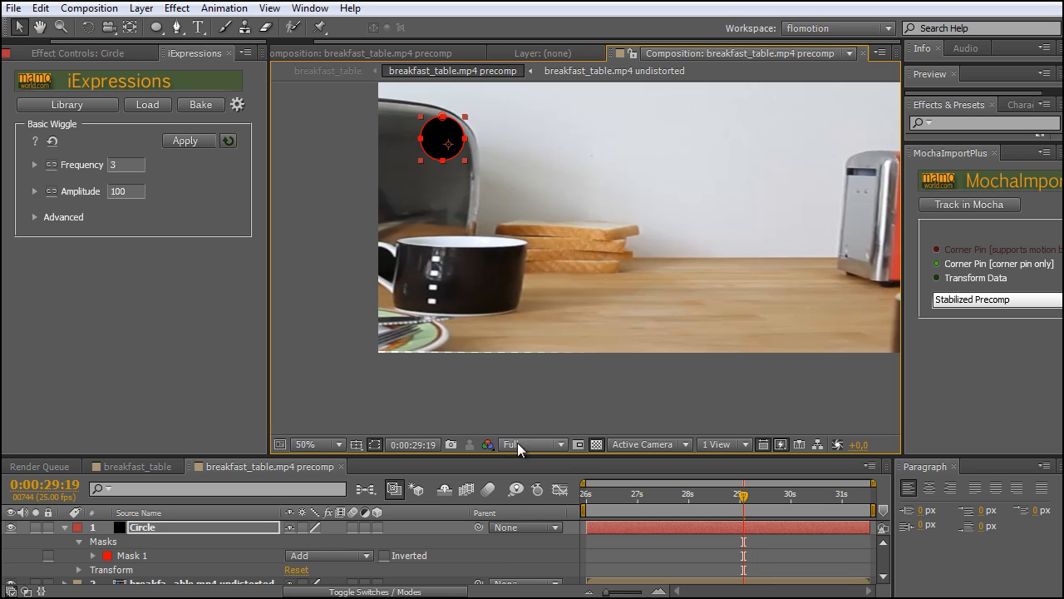
click(506, 569)
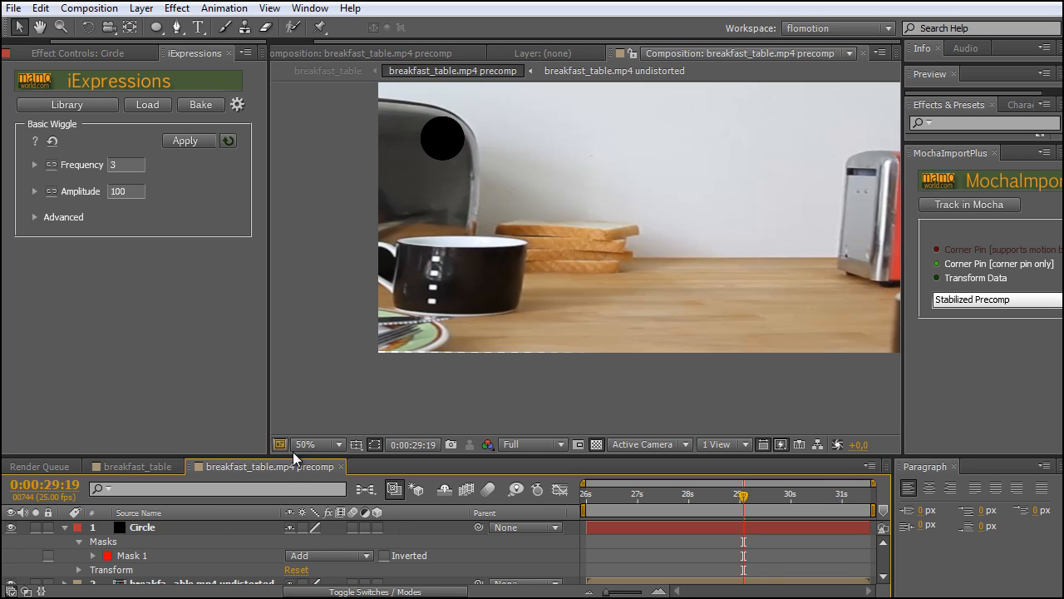
Show the original breakfast_table.mp4 layer again in the breakfast_table composition and play the clip to check how the circle follows the toaster
click(143, 468)
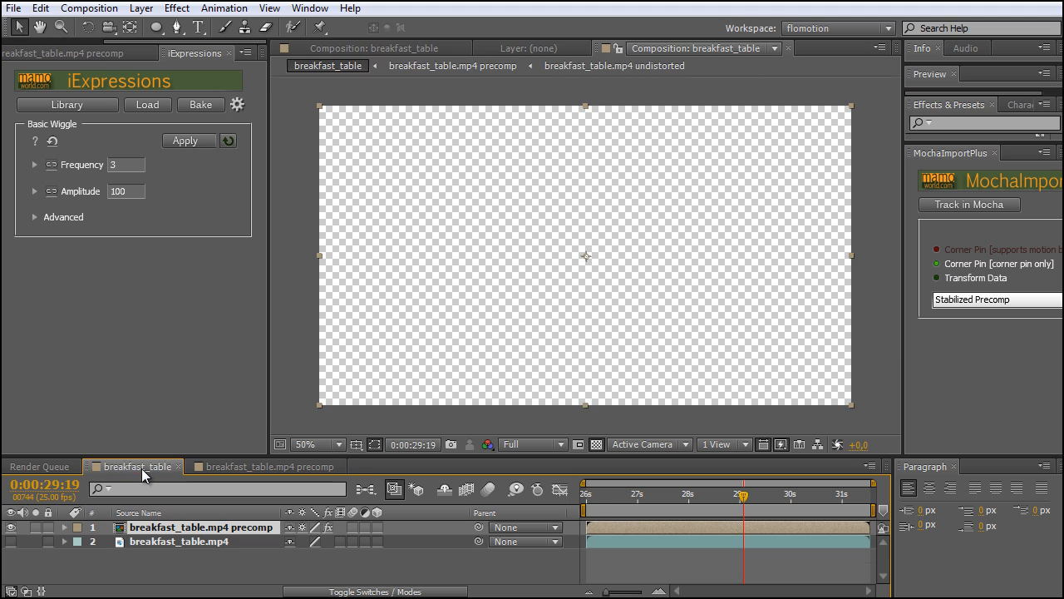
click(595, 503)
drag(595, 503, 577, 517)
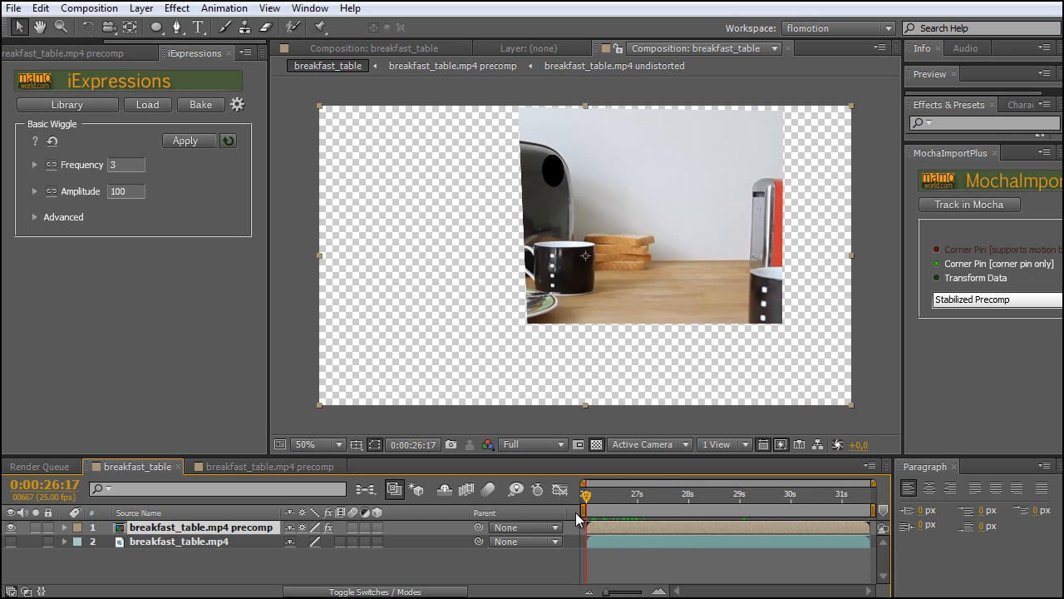
click(11, 541)
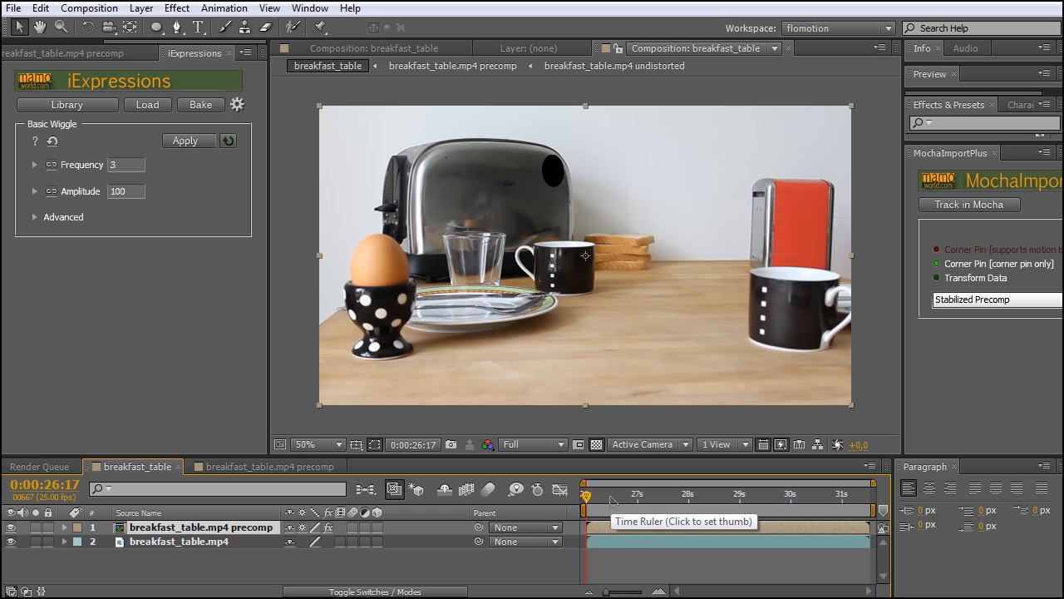
key(space)
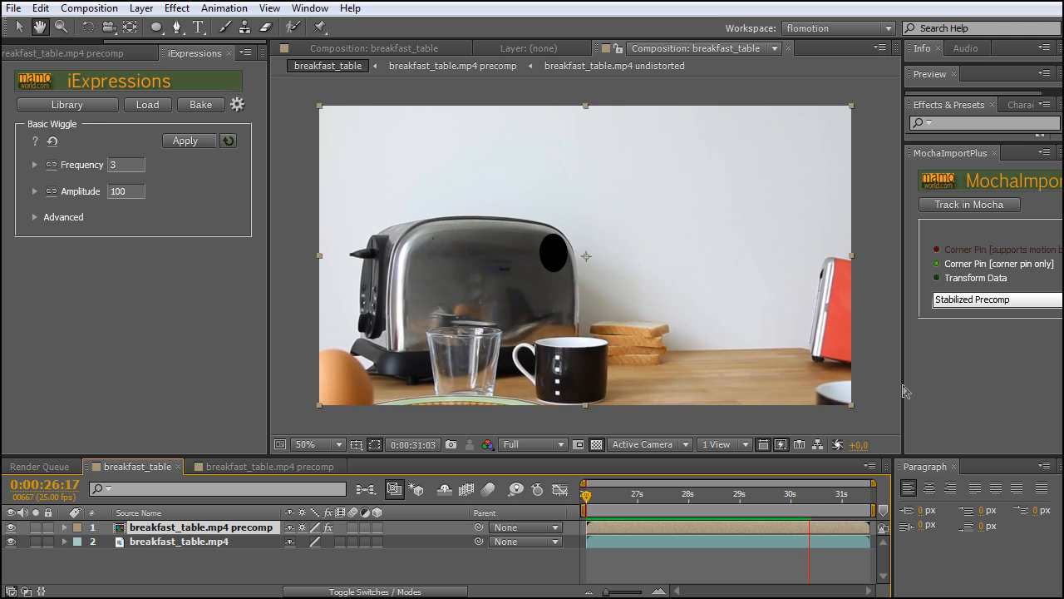
key(space)
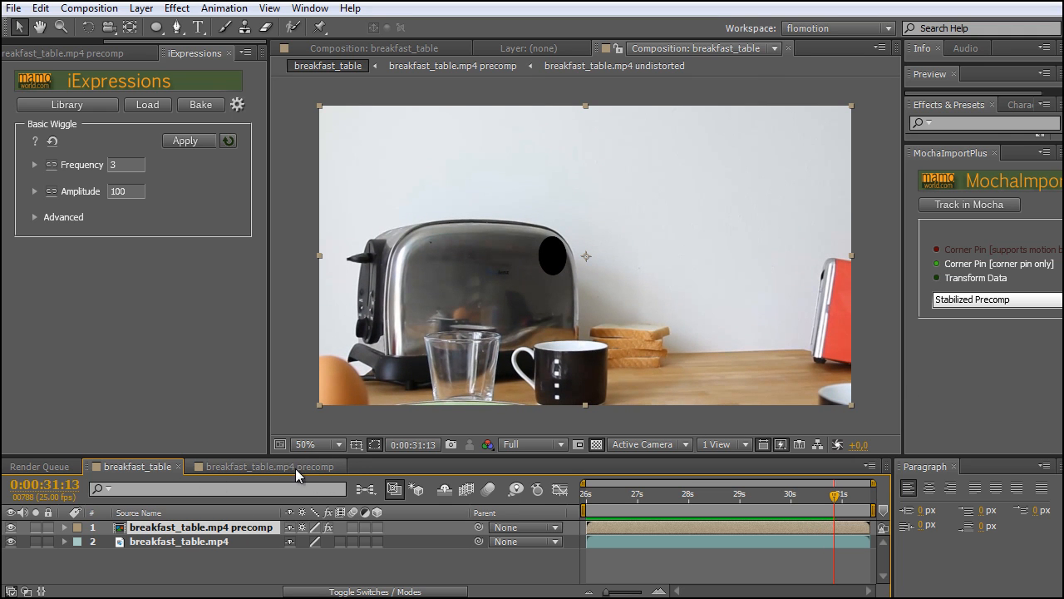
Rename the breakfast_table.mp4 precomp composition to "stabilized precomp" in its composition settings
click(295, 468)
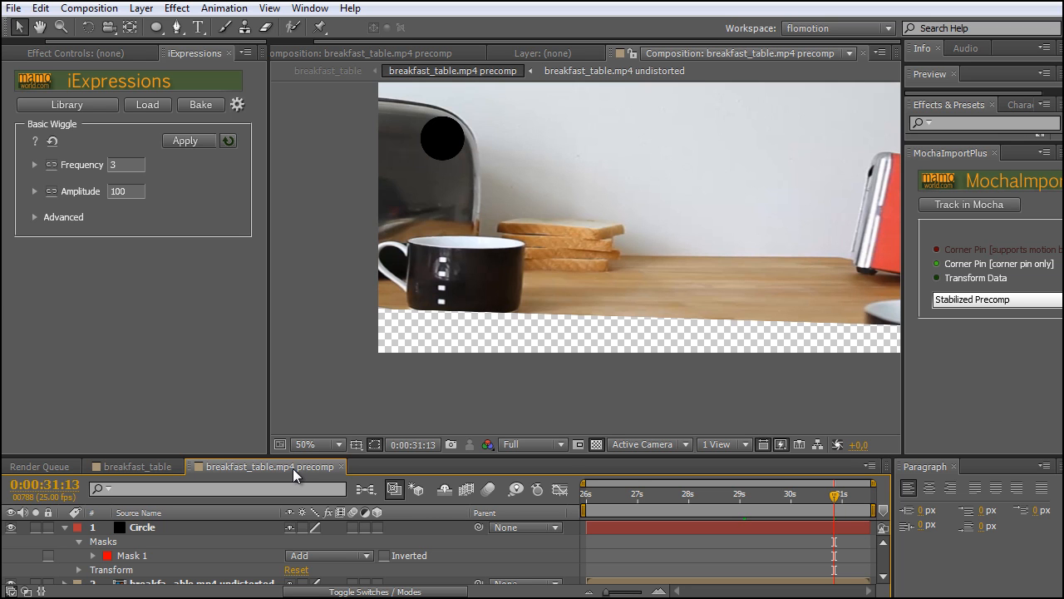
right_click(286, 468)
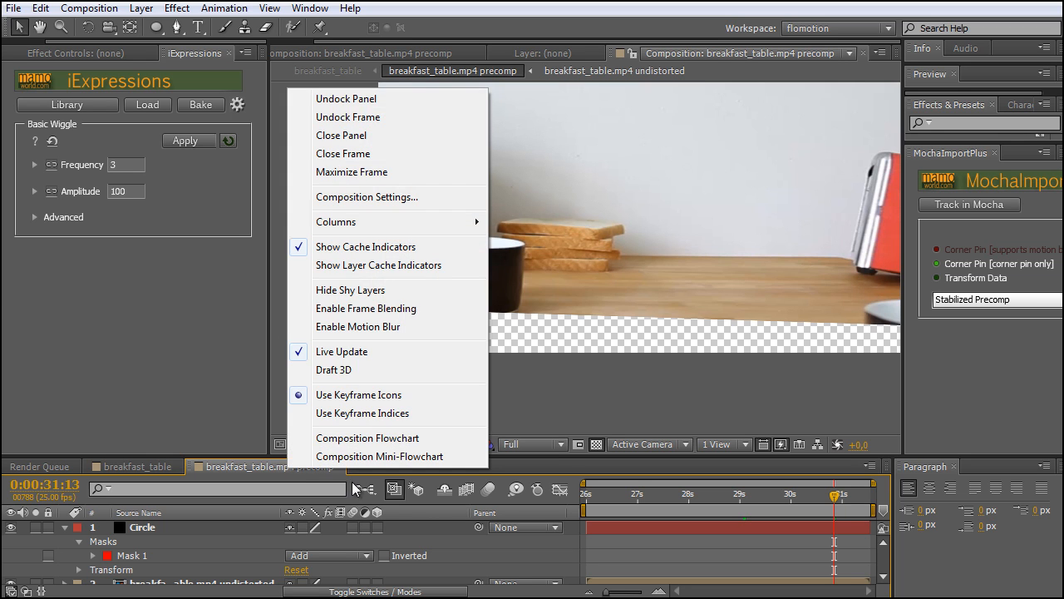
click(355, 197)
text(stabilized precomp)
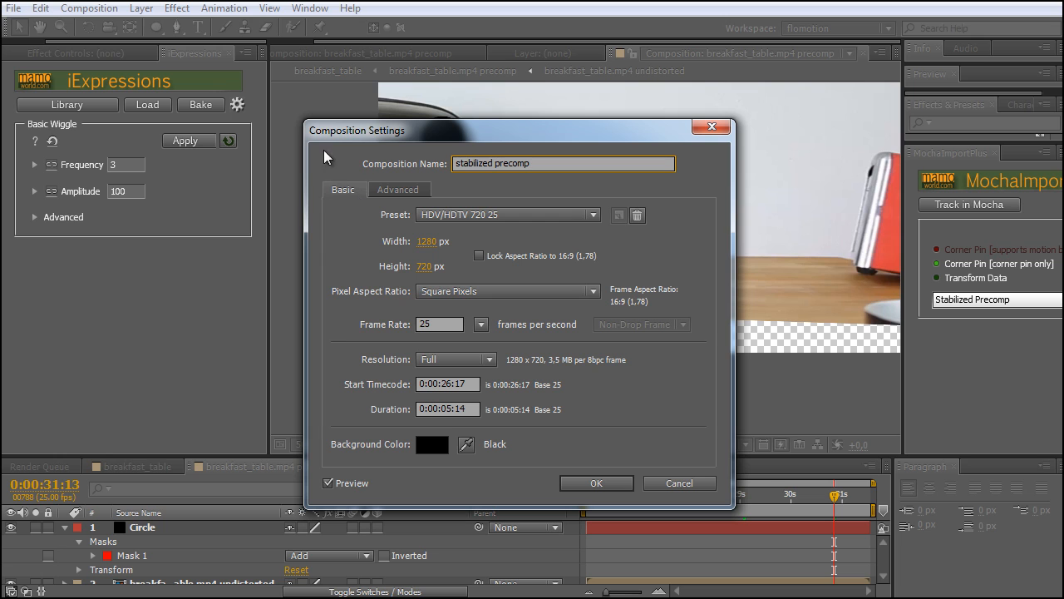
click(598, 485)
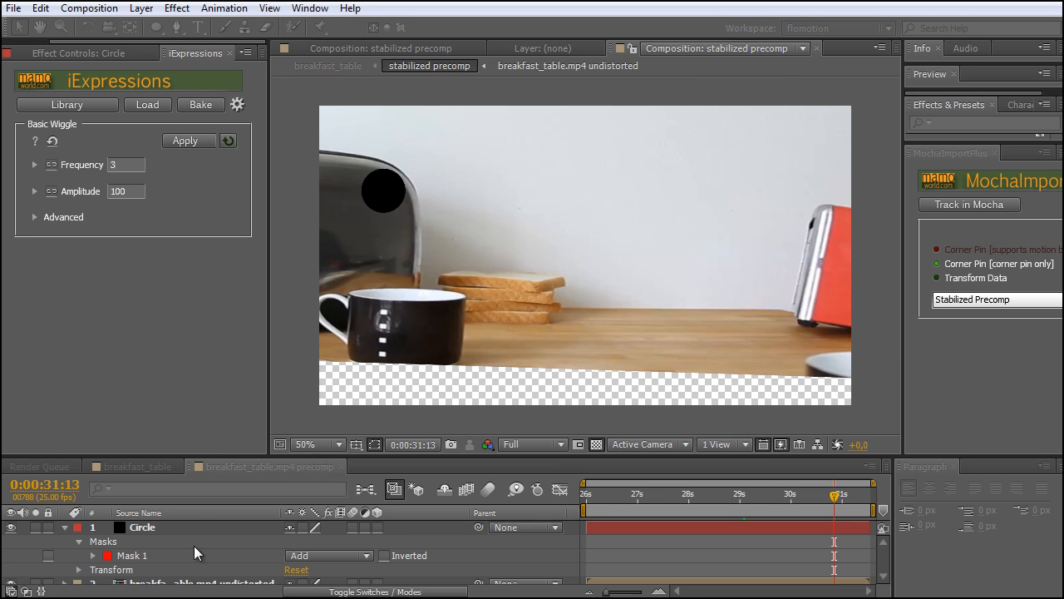
Pre-compose the Circle layer into a new composition named Circle, moving all attributes into it
drag(212, 456, 214, 389)
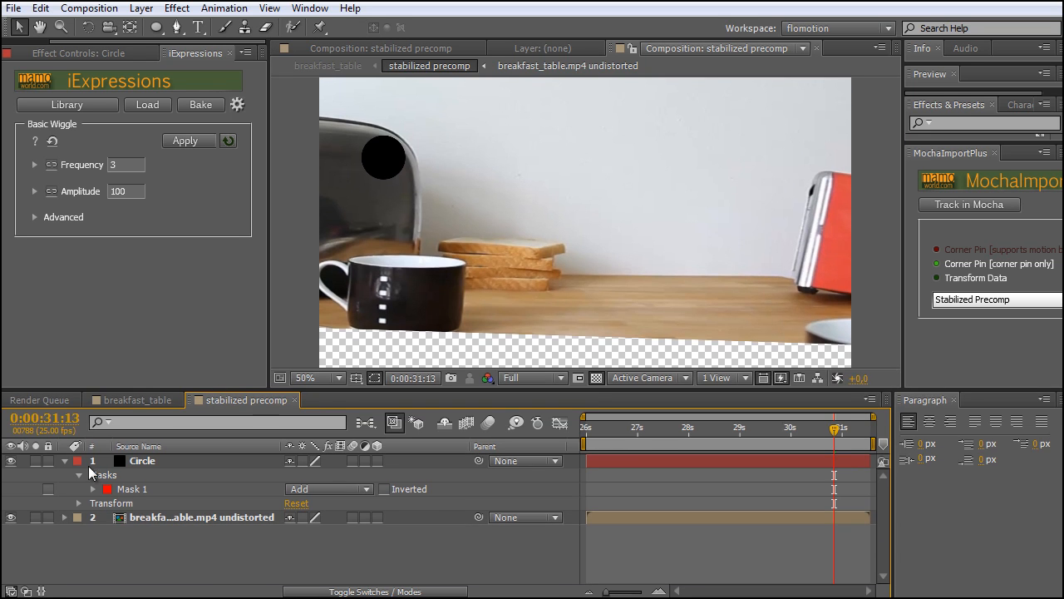
click(65, 461)
click(181, 465)
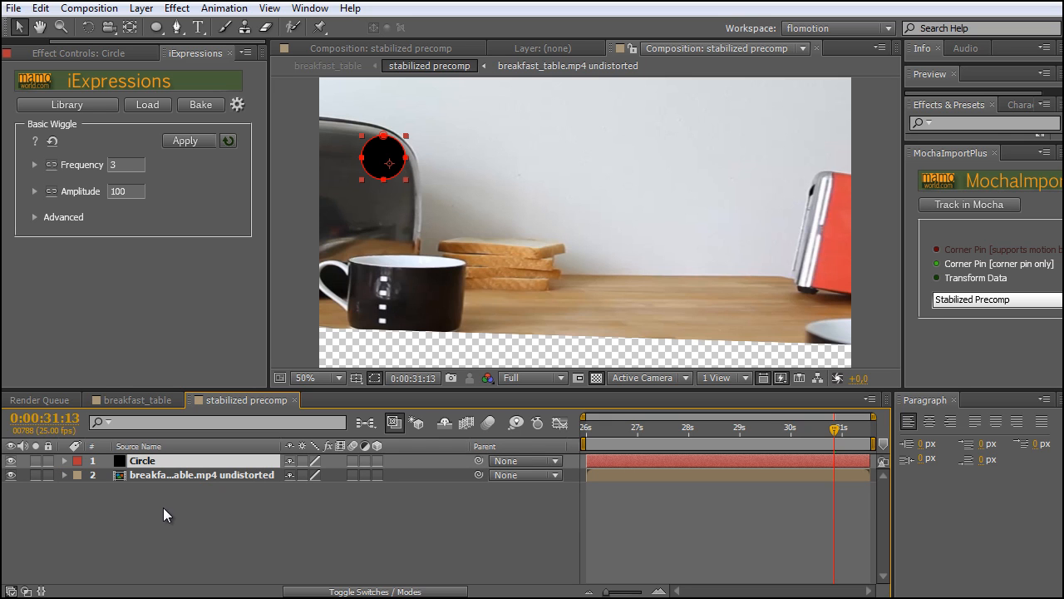
click(137, 9)
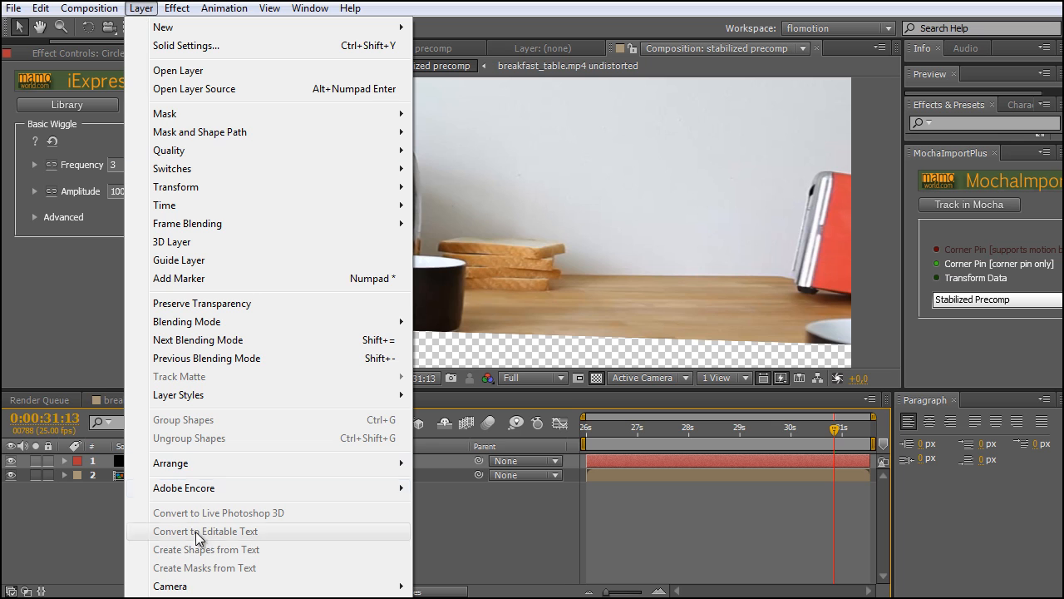
click(185, 597)
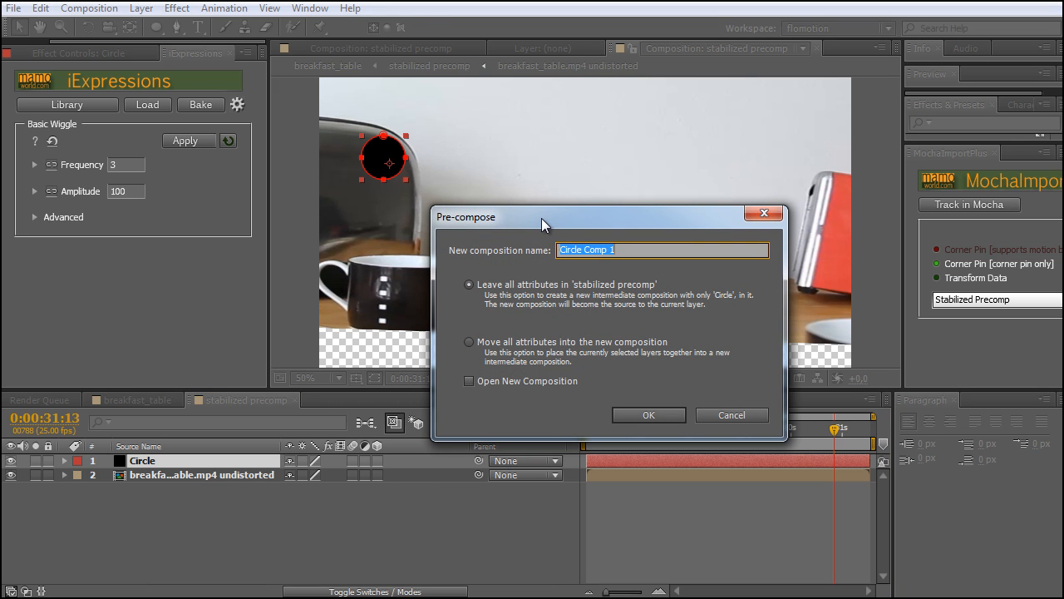
click(525, 341)
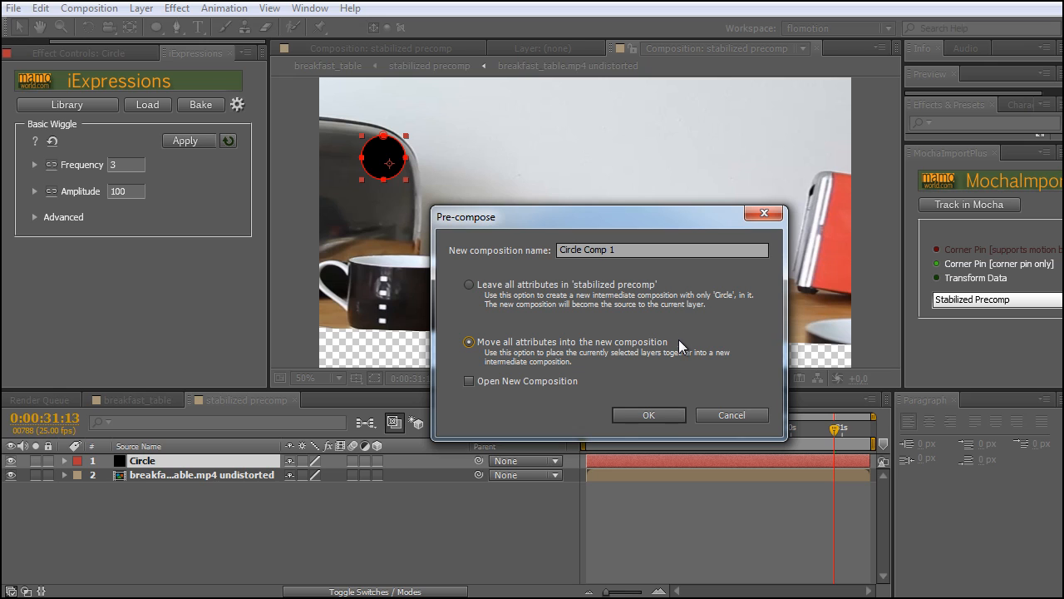
drag(625, 250, 581, 252)
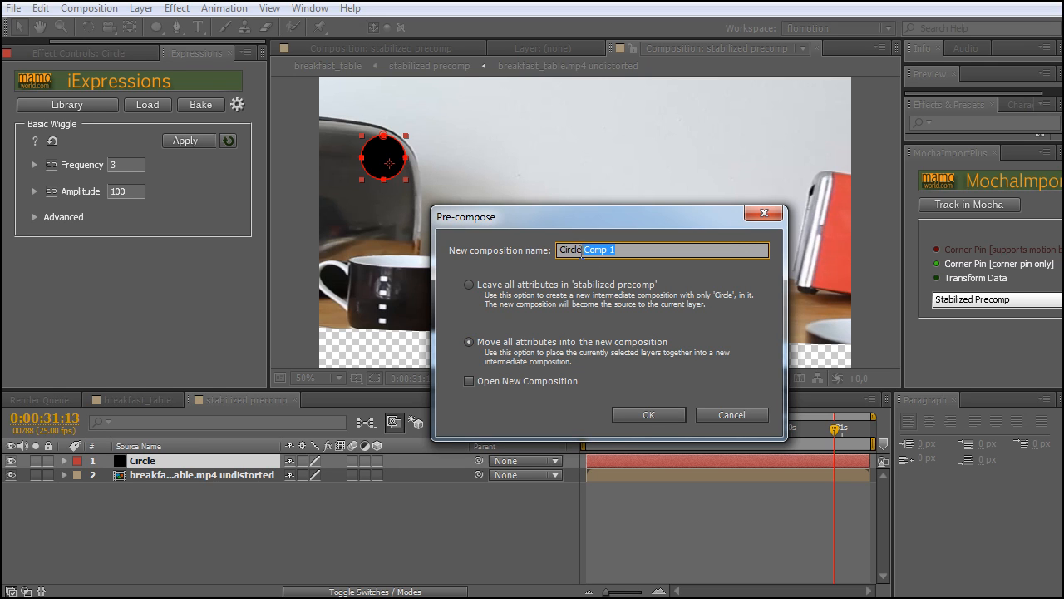
click(650, 412)
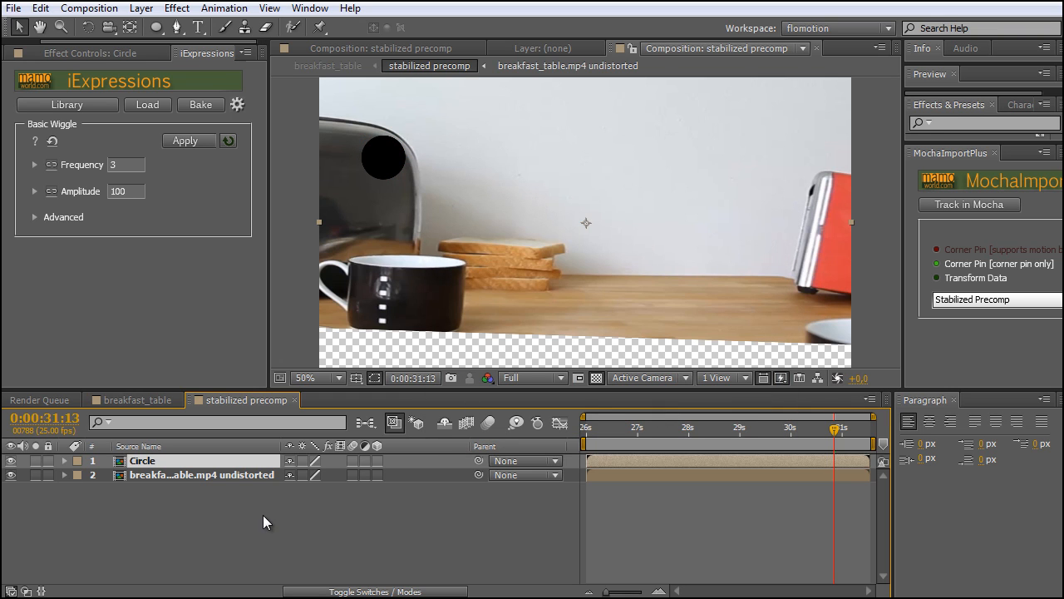
click(263, 515)
Open the Circle composition and crop it to a region of interest drawn tightly around the black circle
double_click(151, 462)
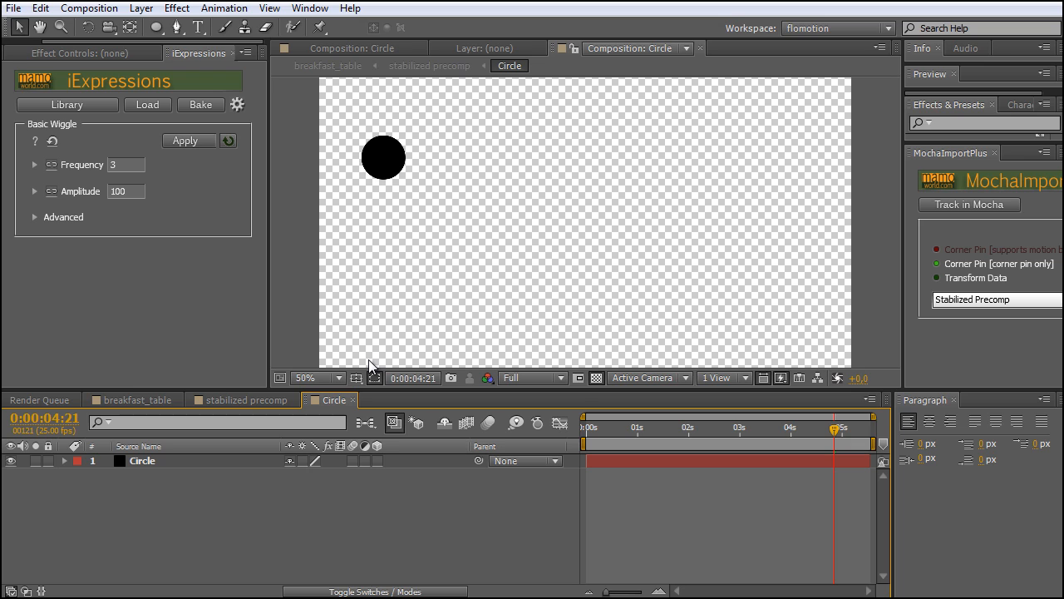
click(582, 379)
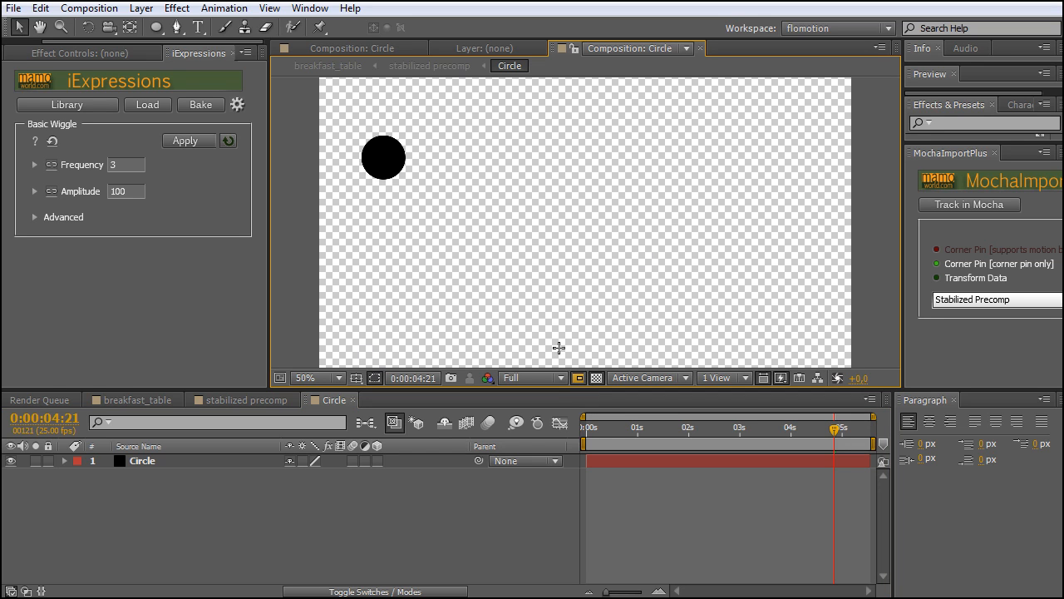
drag(353, 130, 411, 183)
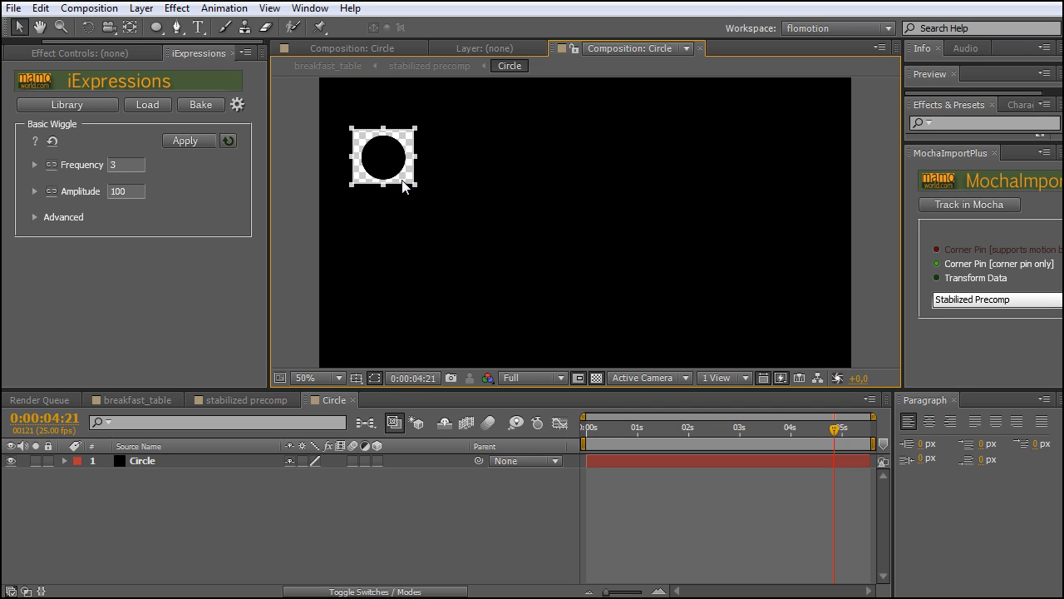
click(89, 10)
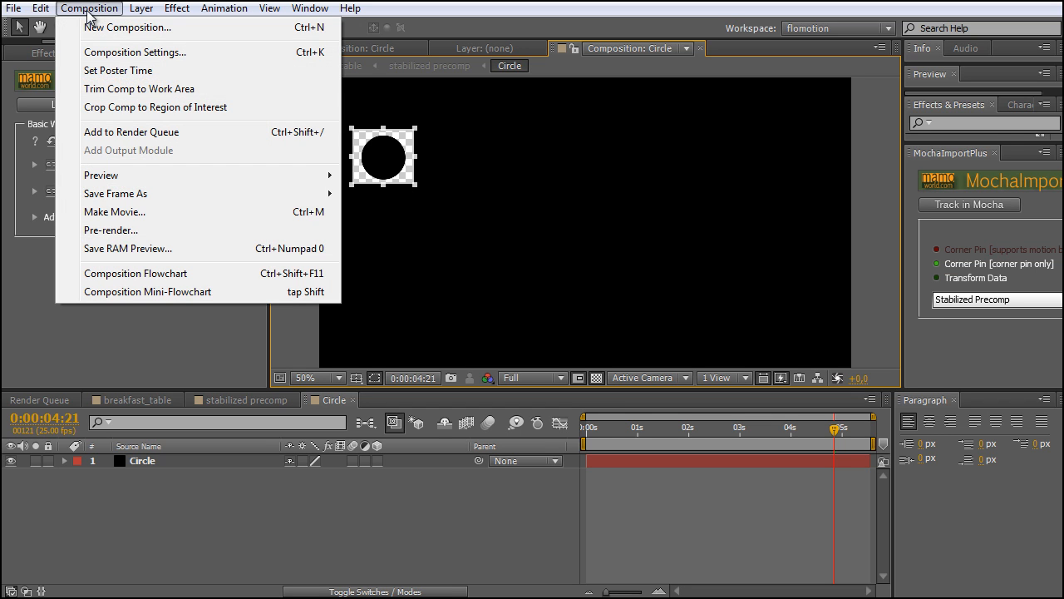
click(129, 109)
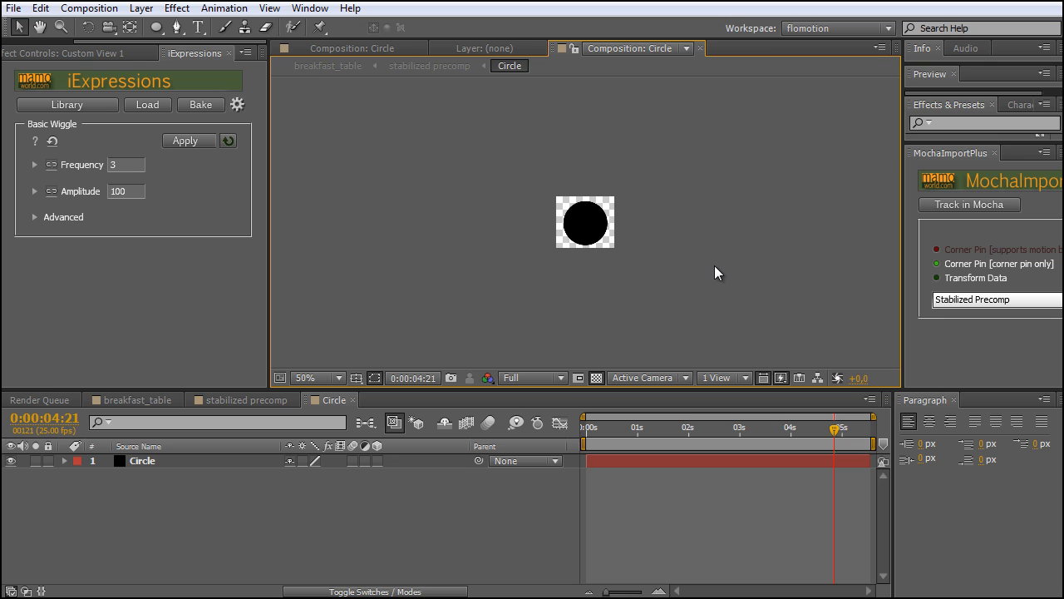
Reveal the mask of the Circle layer and duplicate Mask 1
key(slash)
click(147, 462)
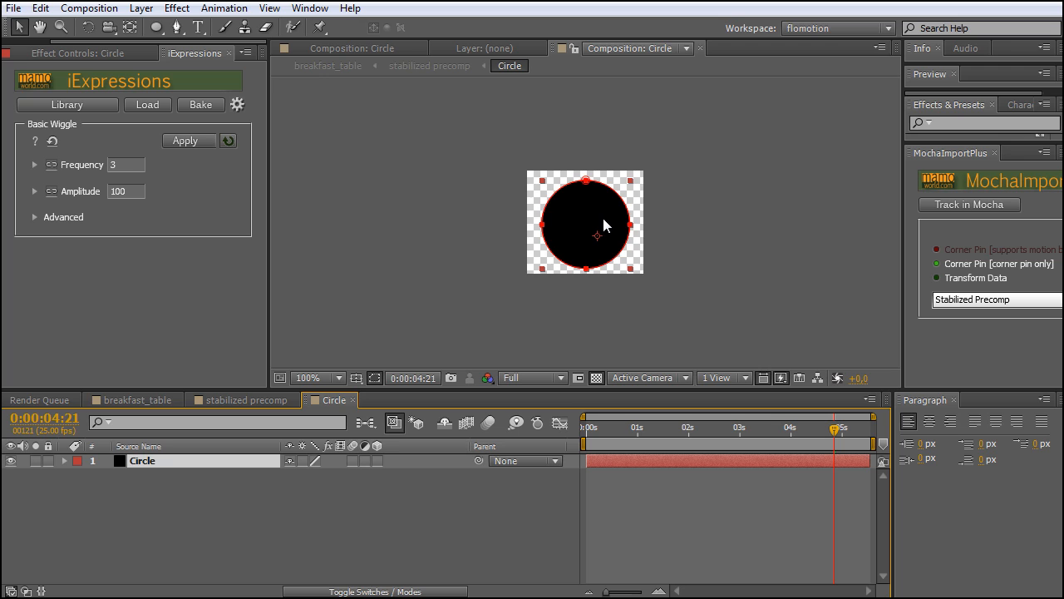
click(210, 485)
click(169, 460)
key(m)
click(133, 476)
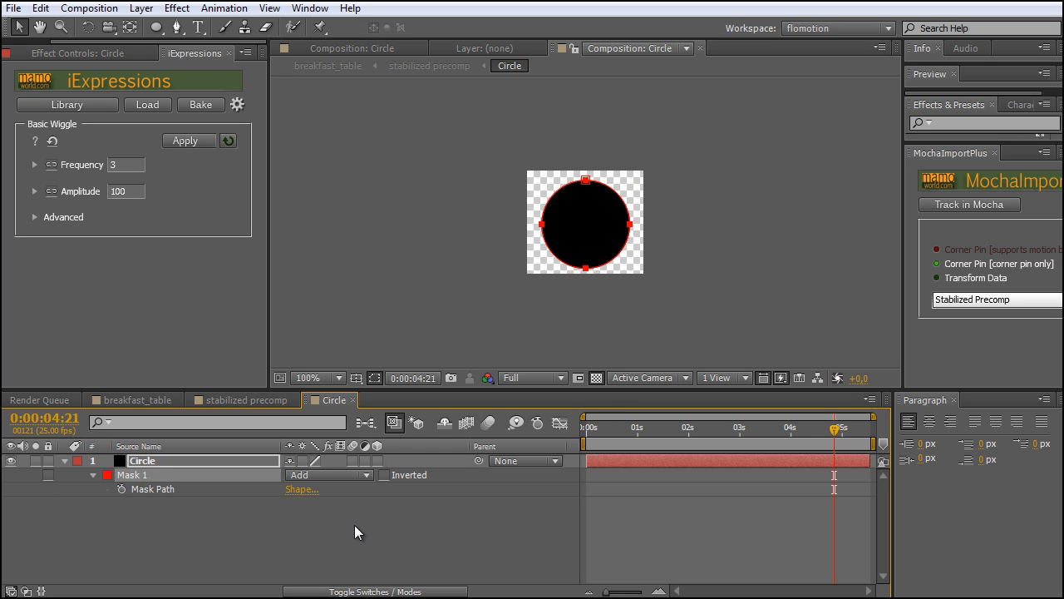
key(ctrl+d)
click(219, 556)
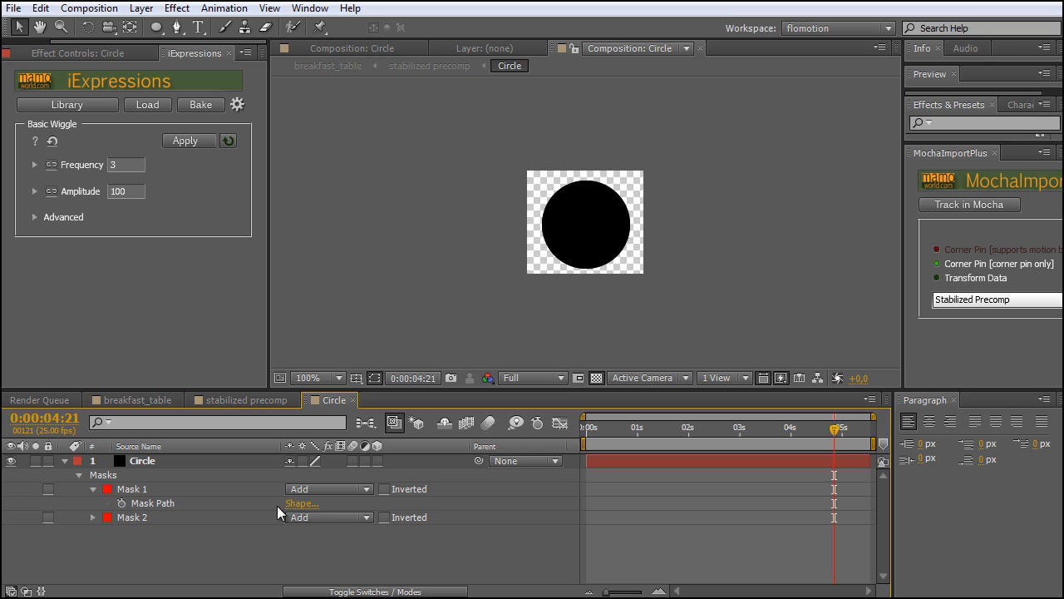
Set the mode of the Circle layer's duplicated mask, Mask 2, to Subtract
click(131, 491)
click(130, 515)
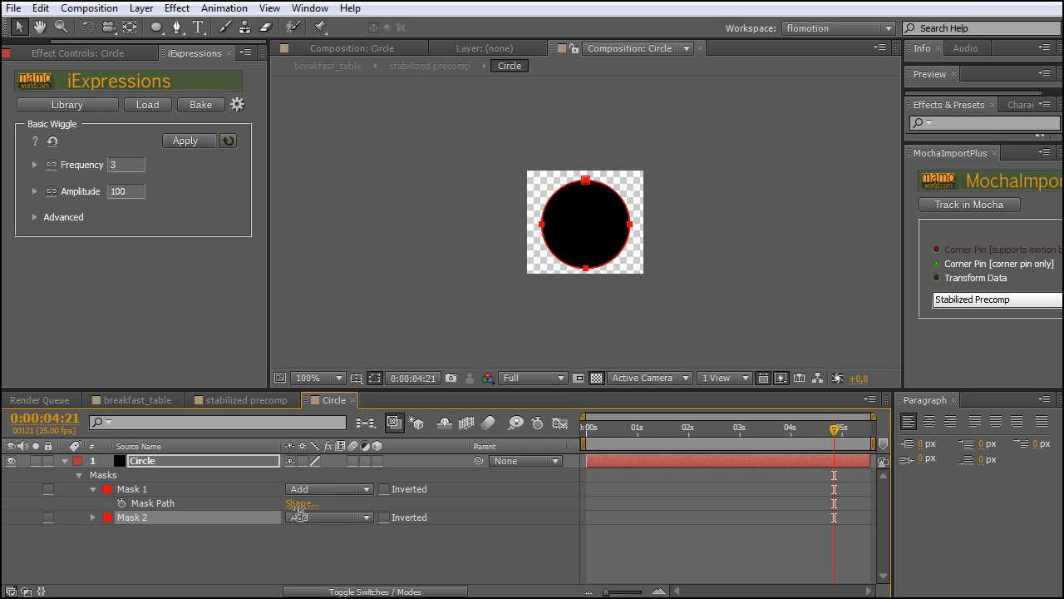
click(329, 519)
click(327, 571)
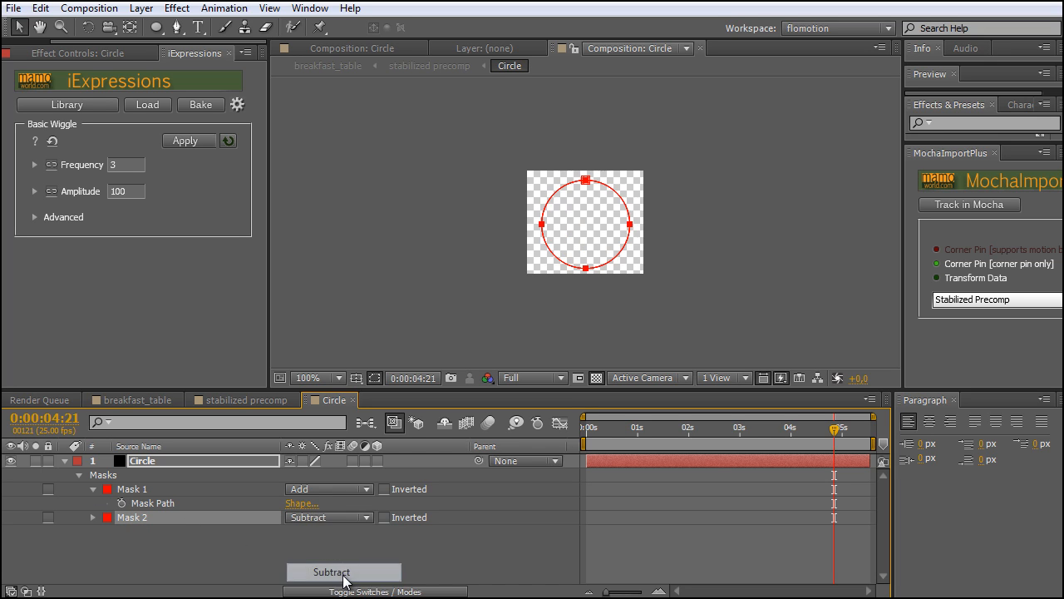
Set the expansion of the Circle layer's Mask 2 to -25 pixels to cut out a ring, and collapse the layer's properties
key(period)
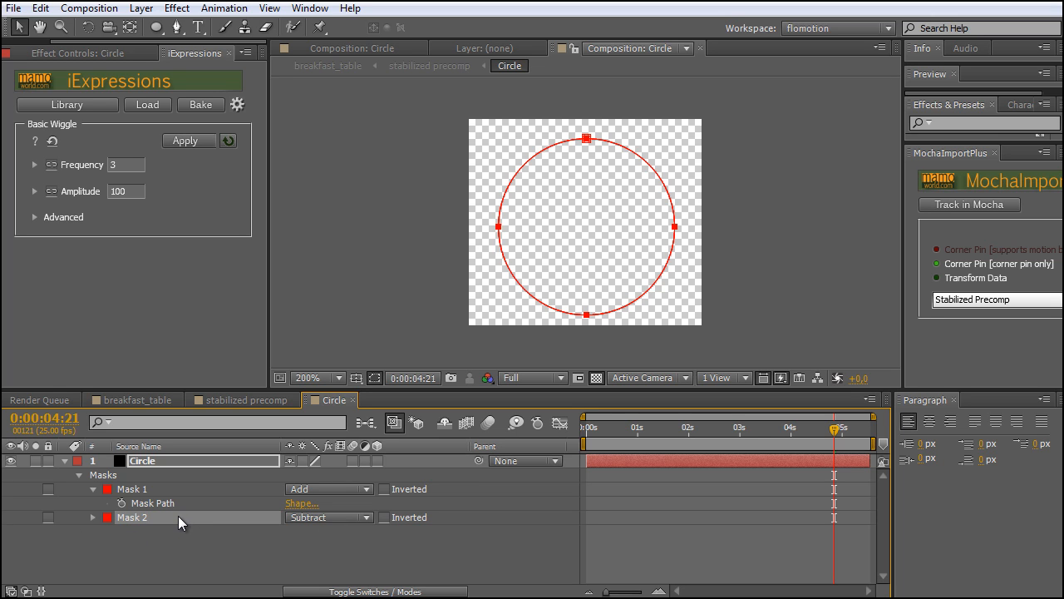
key(m)
key(m)
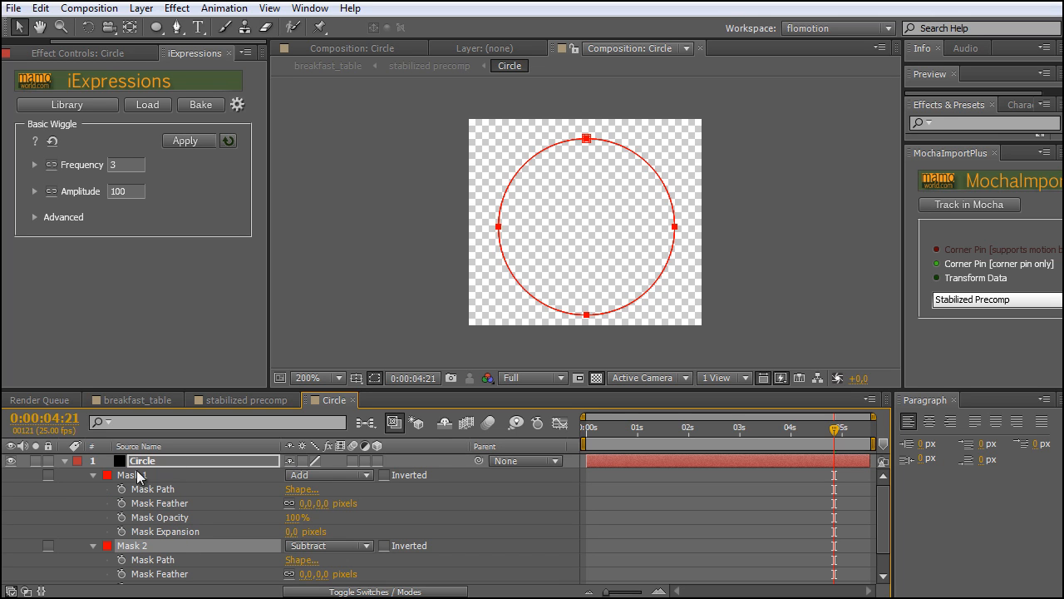
scroll(166, 474, down, 1)
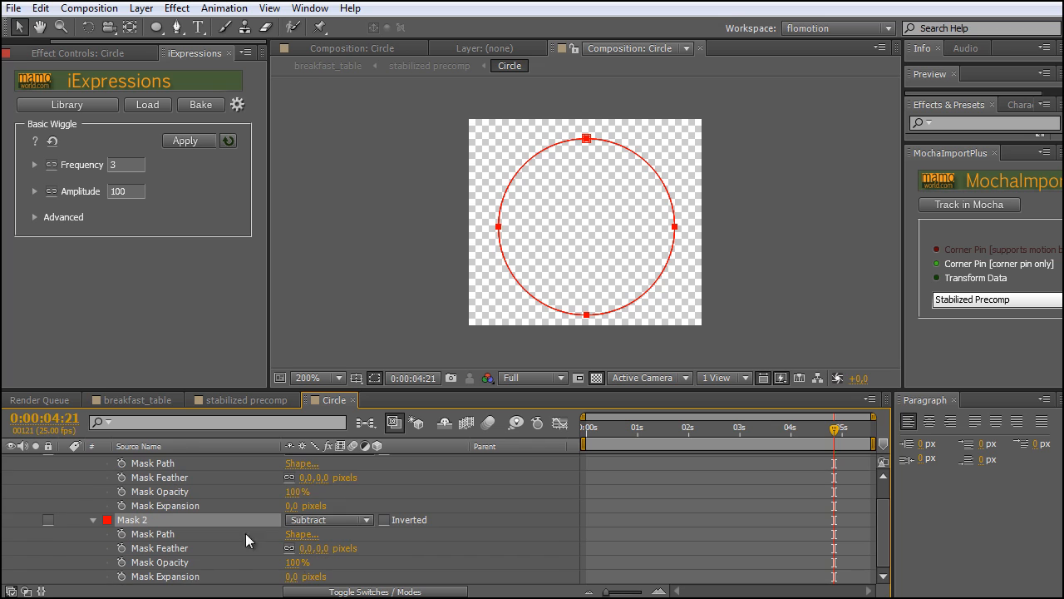
mouse_move(291, 576)
mouse_down()
mouse_move(330, 579)
mouse_move(277, 583)
mouse_up()
click(298, 576)
text(-25)
click(82, 507)
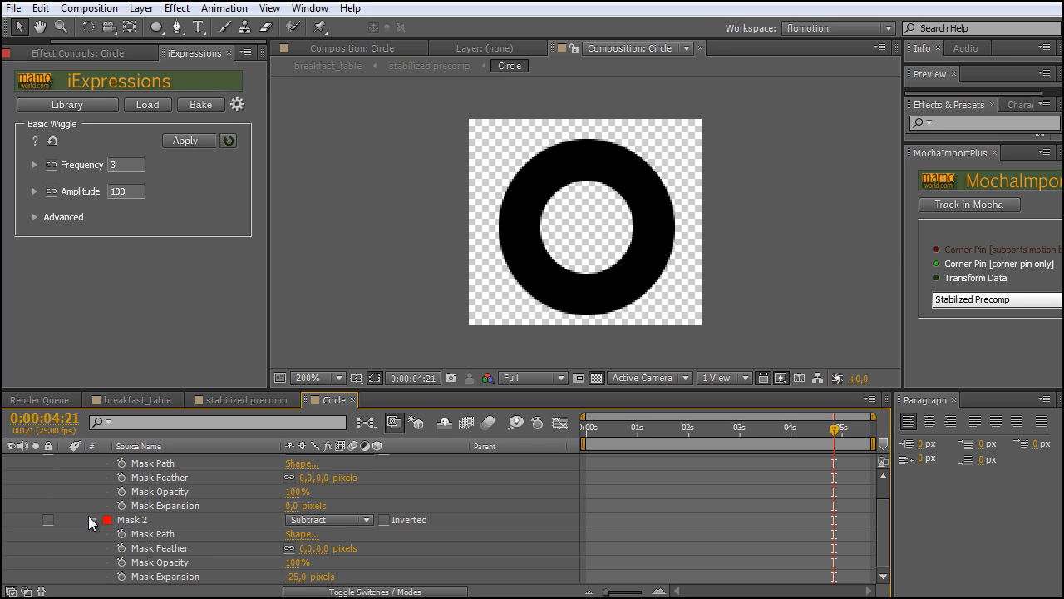
click(91, 521)
click(64, 462)
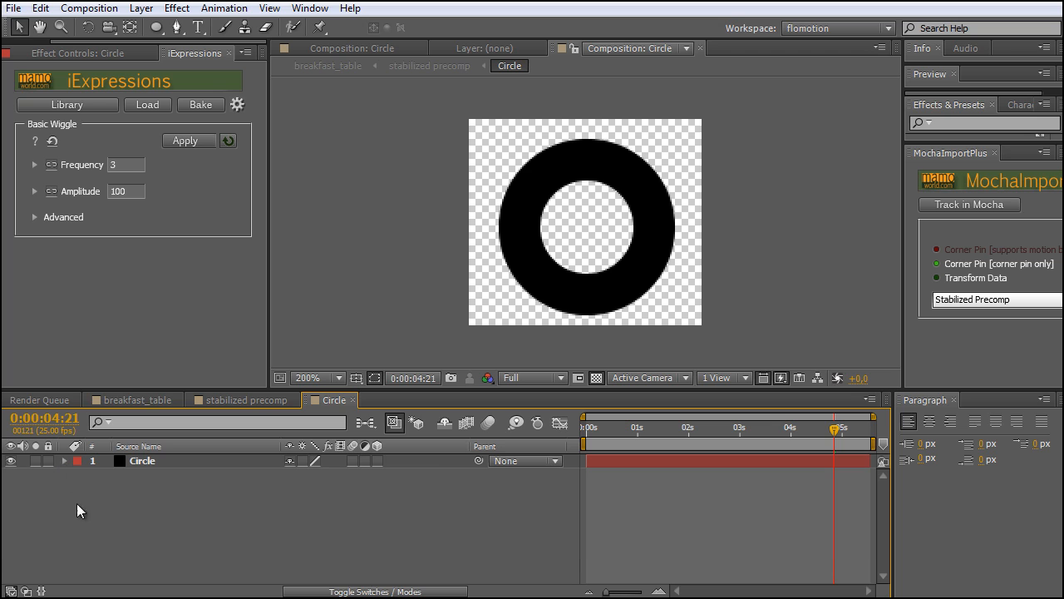
Duplicate the Circle layer and give the upper copy a new medium gray solid in its solid settings
click(152, 462)
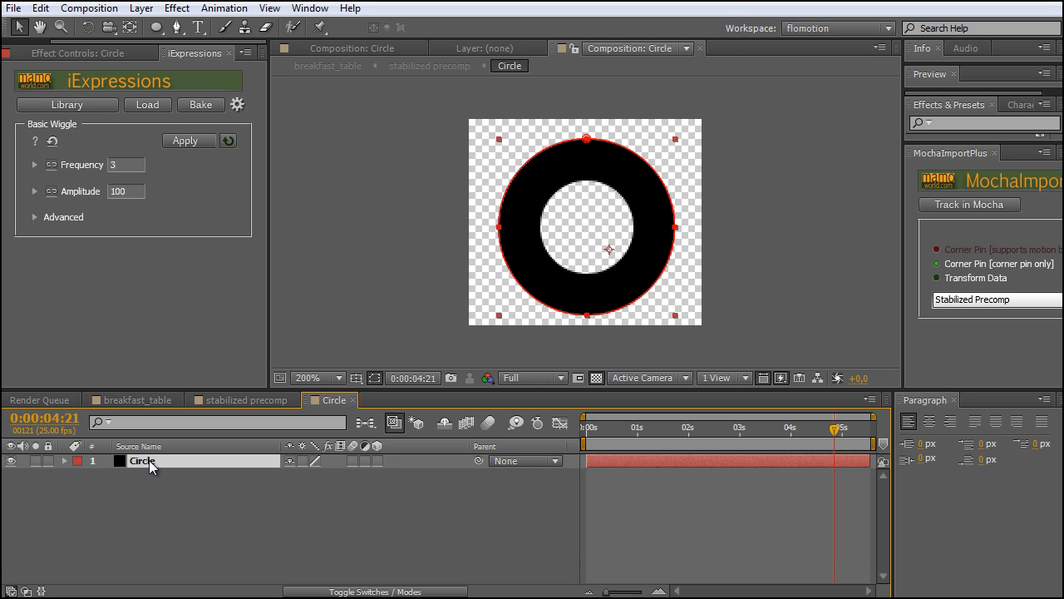
key(ctrl+d)
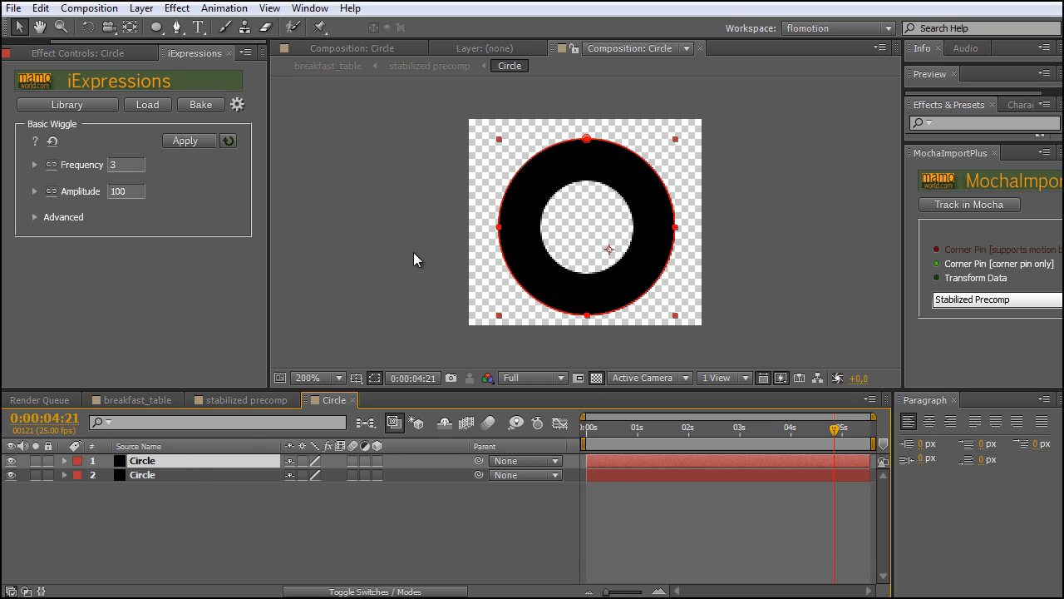
click(141, 8)
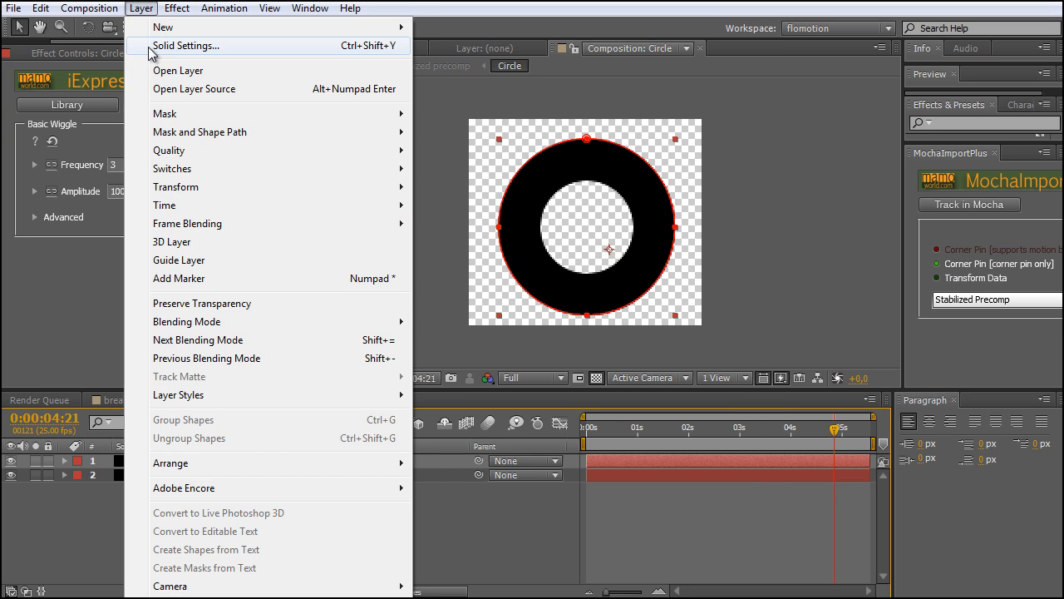
click(149, 47)
click(571, 404)
mouse_move(582, 304)
mouse_down()
mouse_move(521, 297)
mouse_move(523, 308)
mouse_up()
click(856, 206)
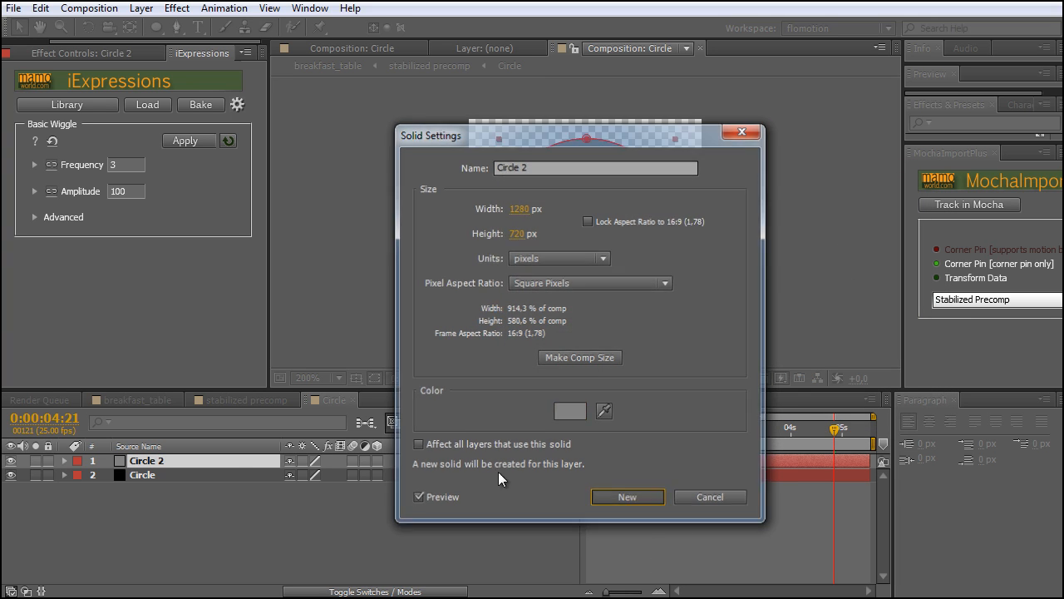
click(636, 499)
Feather the masks of the gray Circle 2 layer, with 29 pixels on Mask 1 and 57 pixels on Mask 2
click(156, 513)
click(154, 461)
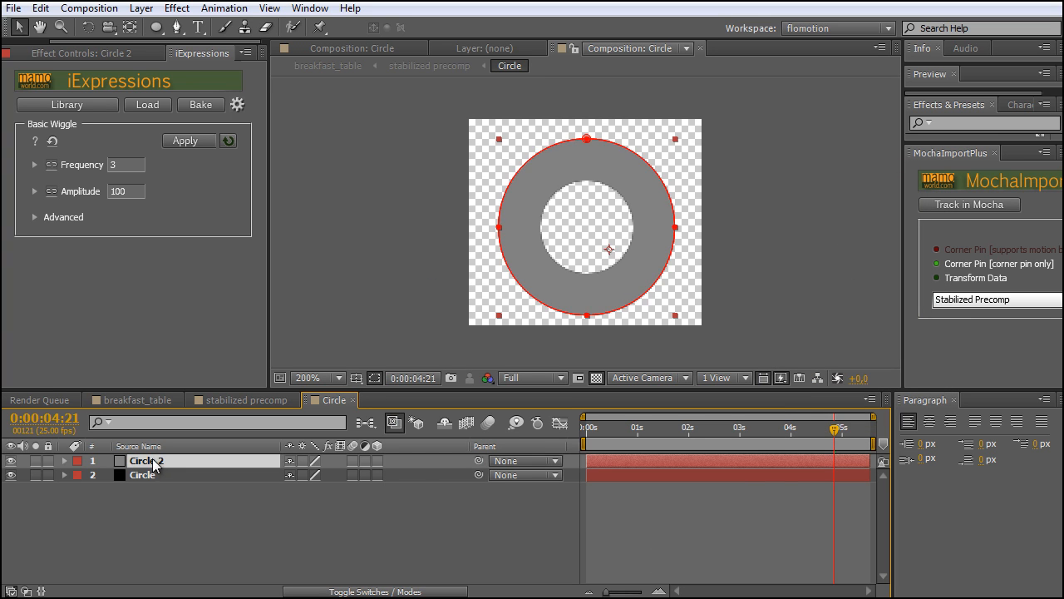
key(f)
drag(309, 489, 374, 489)
drag(309, 517, 306, 490)
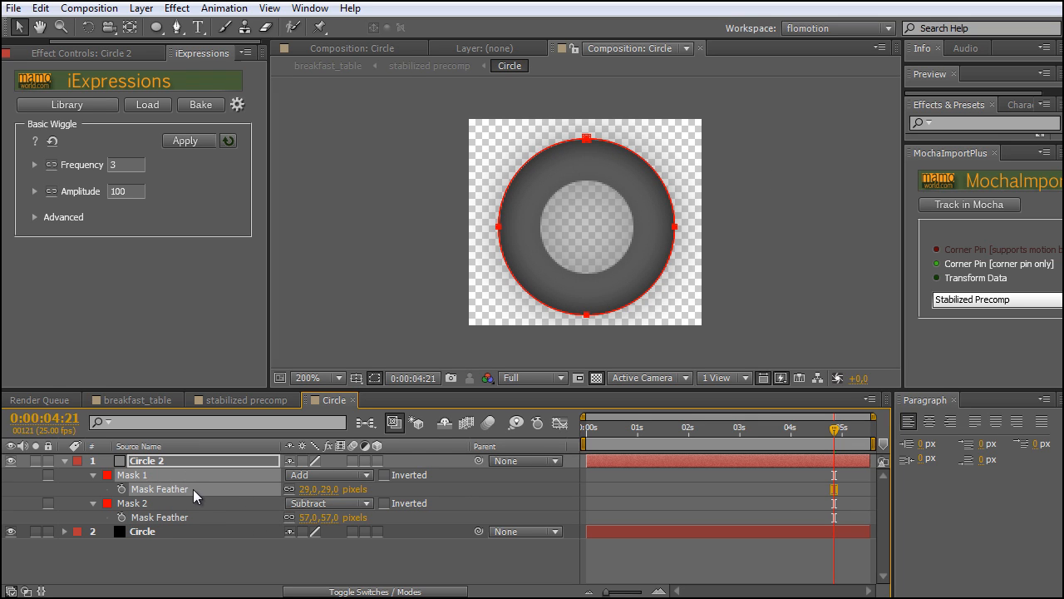
Refine the gray ring's shading with Mask 1 feather 5 pixels and expansion -6 pixels, and Mask 2 expansion 8 pixels
click(143, 472)
key(f)
key(m)
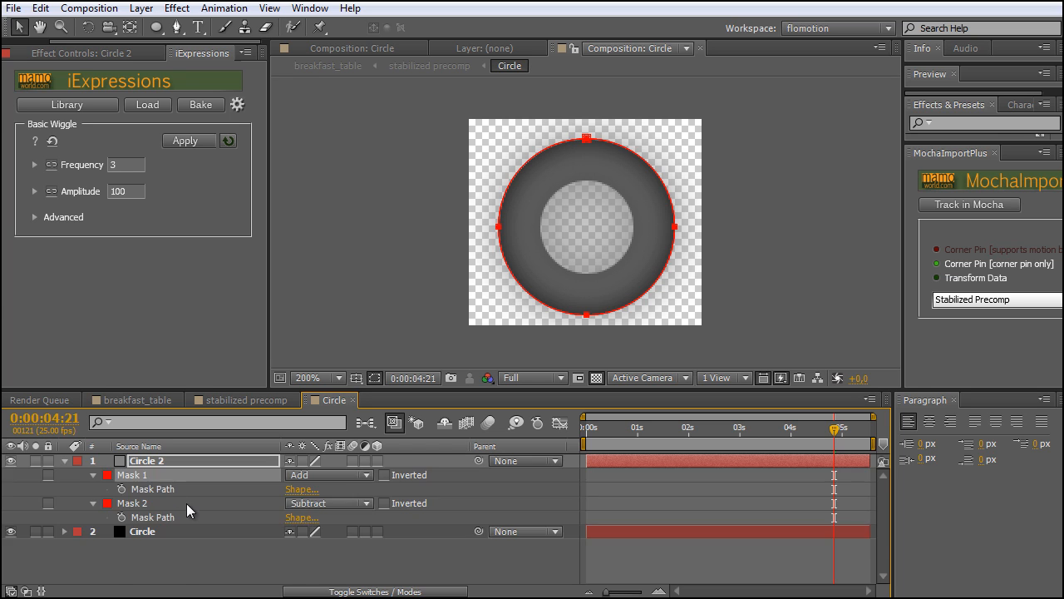
key(m)
drag(293, 531, 279, 538)
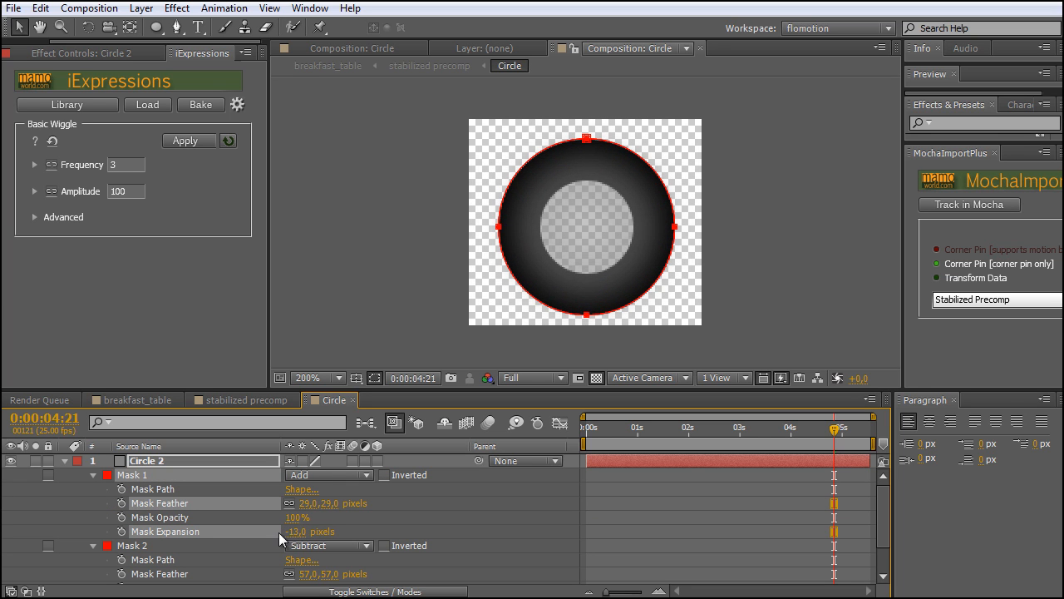
scroll(308, 568, down, 2)
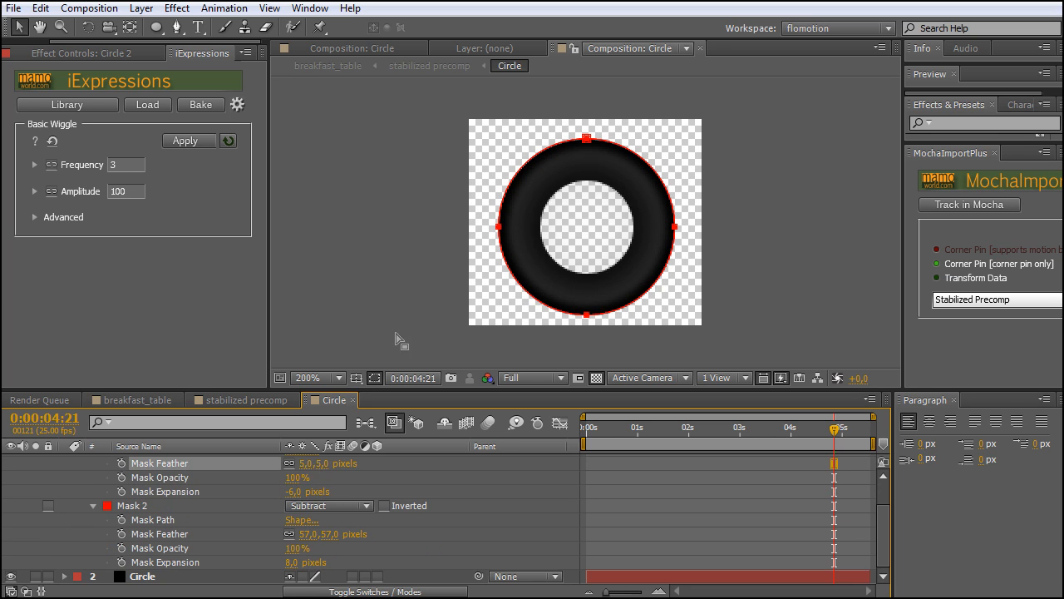
click(799, 264)
click(799, 265)
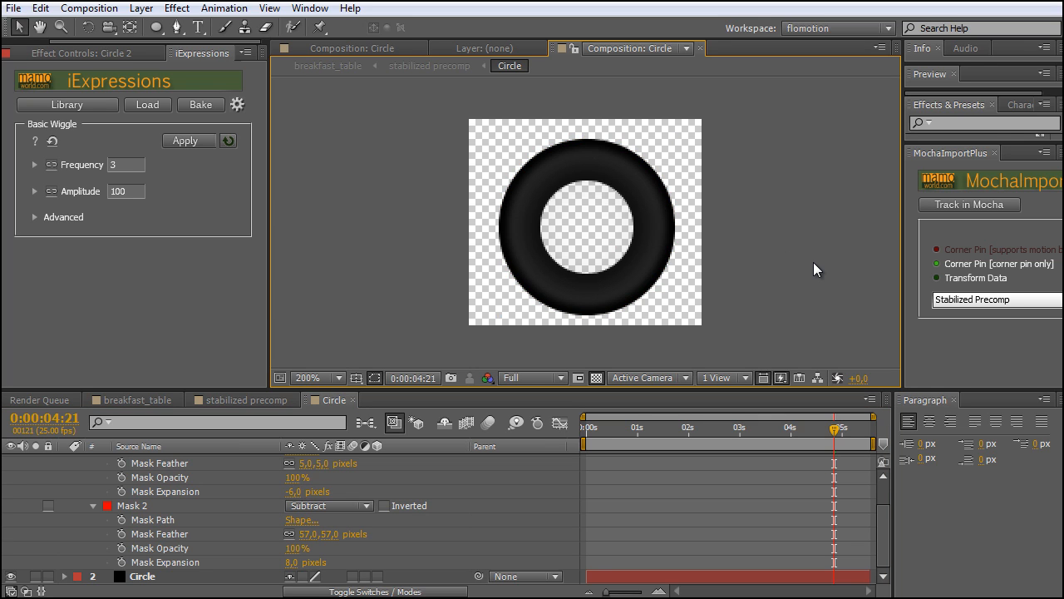
Collapse the Circle 2 layer's mask properties and close the Circle composition to return to the stabilized precomp
key(comma)
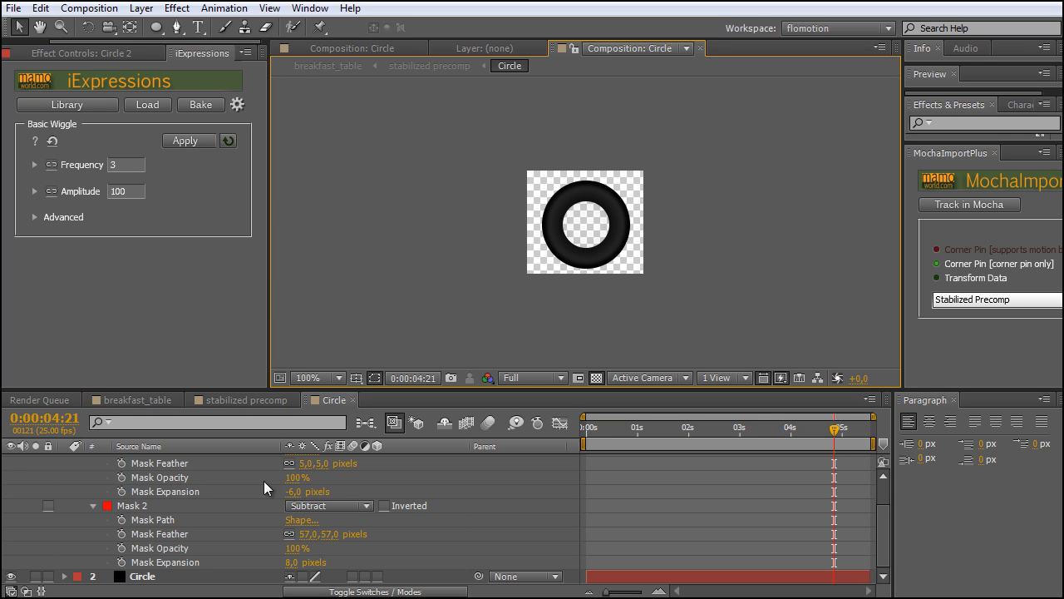
click(93, 507)
click(65, 461)
key(period)
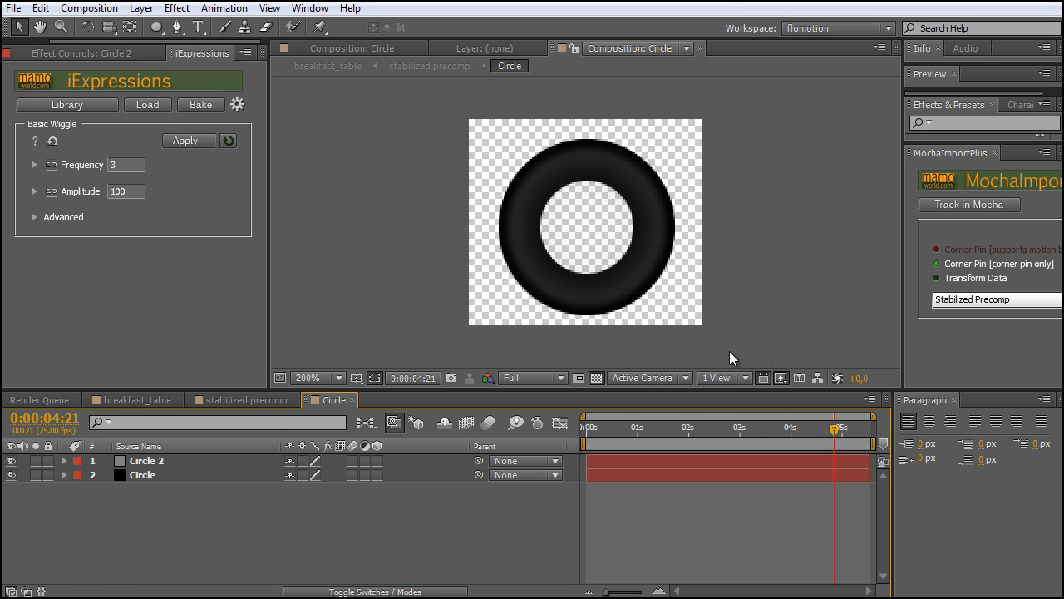
click(352, 399)
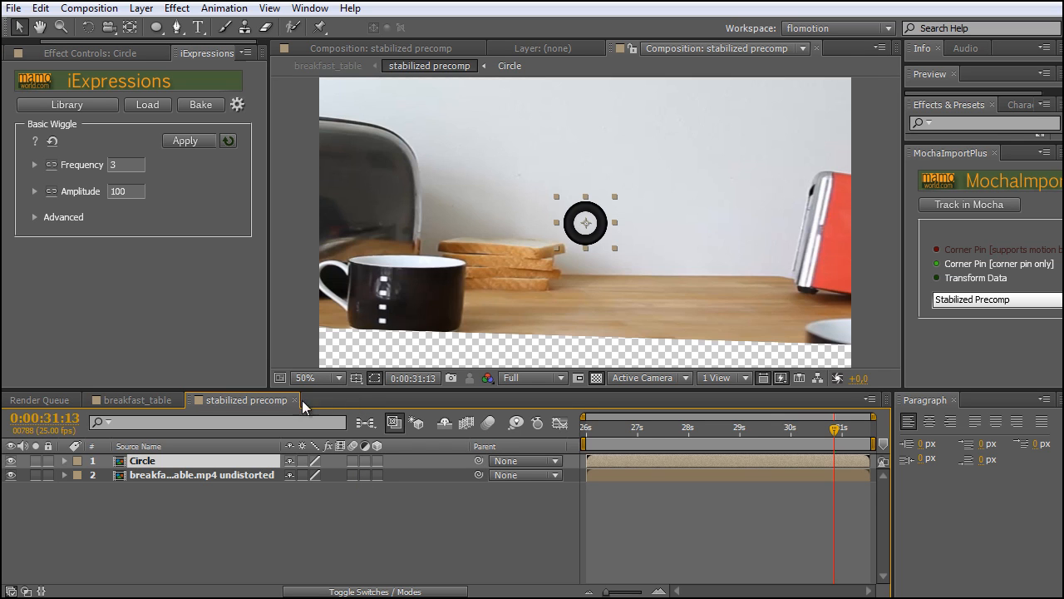
key(period)
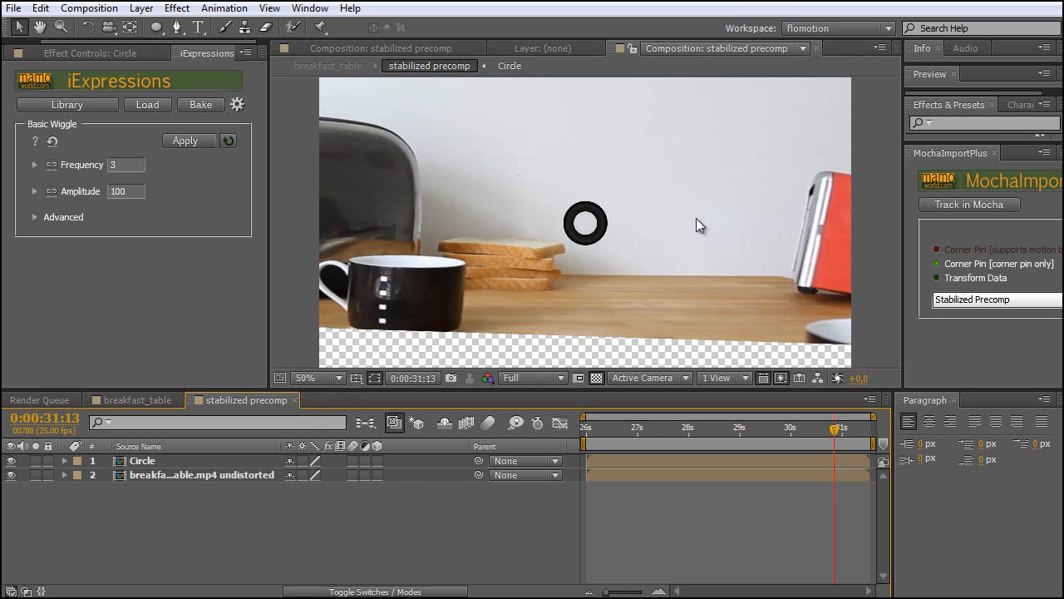